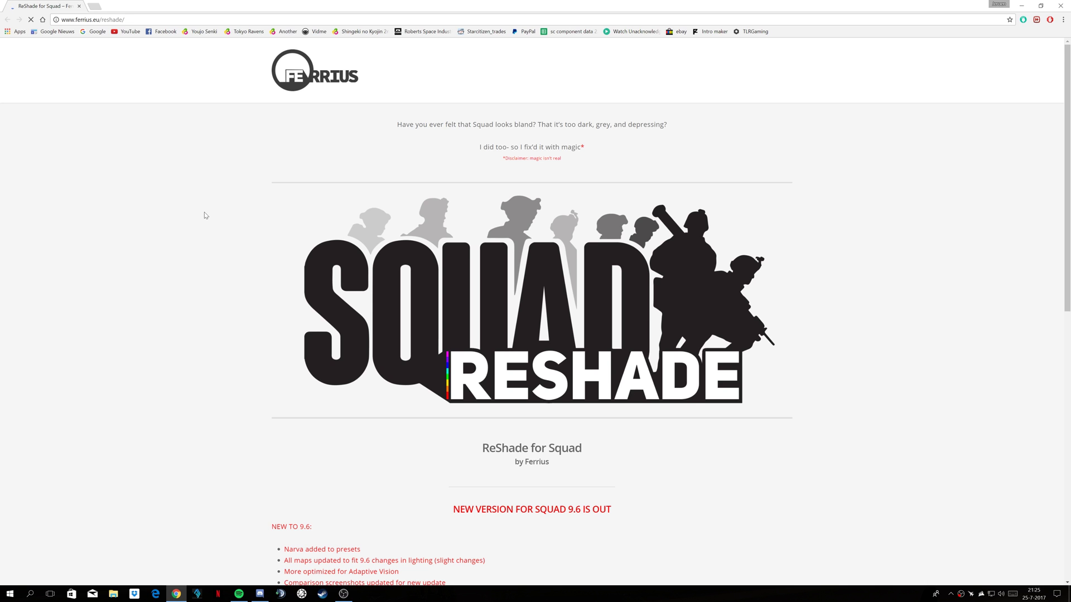
Expand the How to Install instructions on the ReShade for Squad page.
scroll(242, 239, "down", 10)
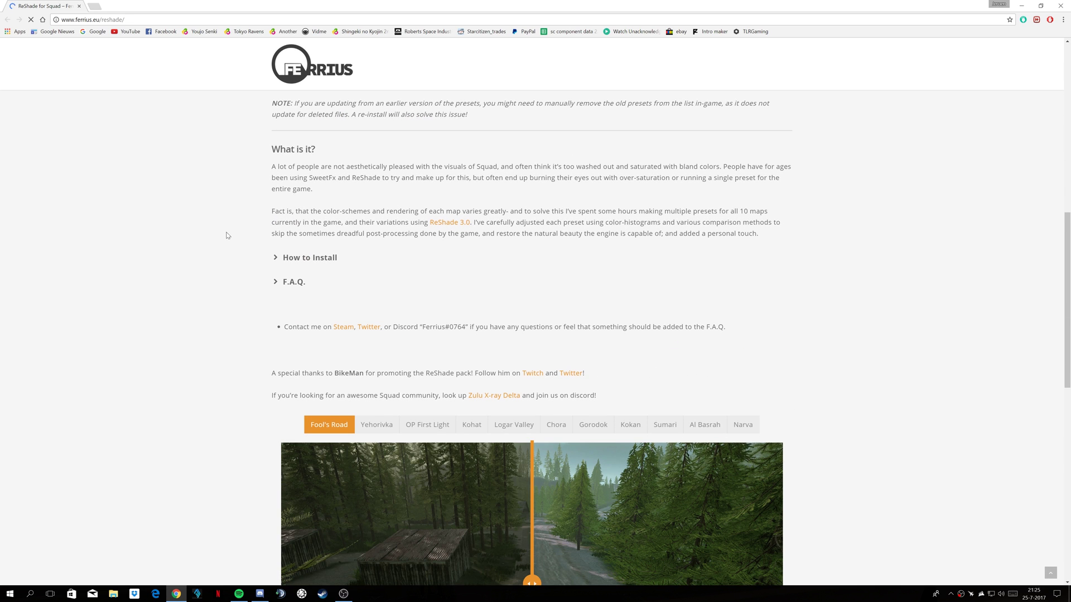
left_click(321, 259)
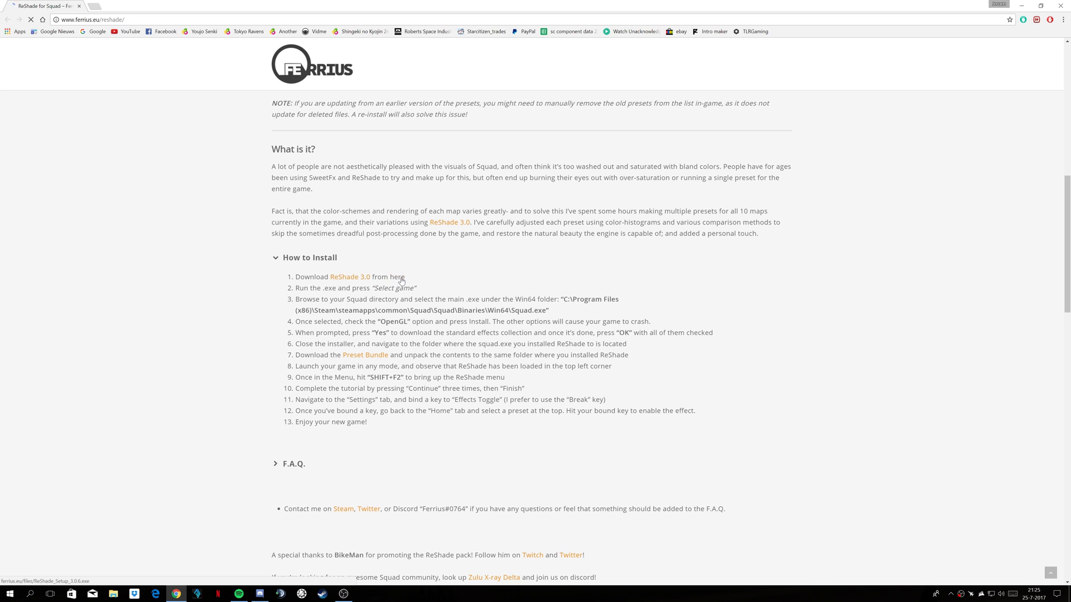
Run ReShade_Setup_3.0.6.exe from the Downloads folder in File Explorer.
left_click(114, 593)
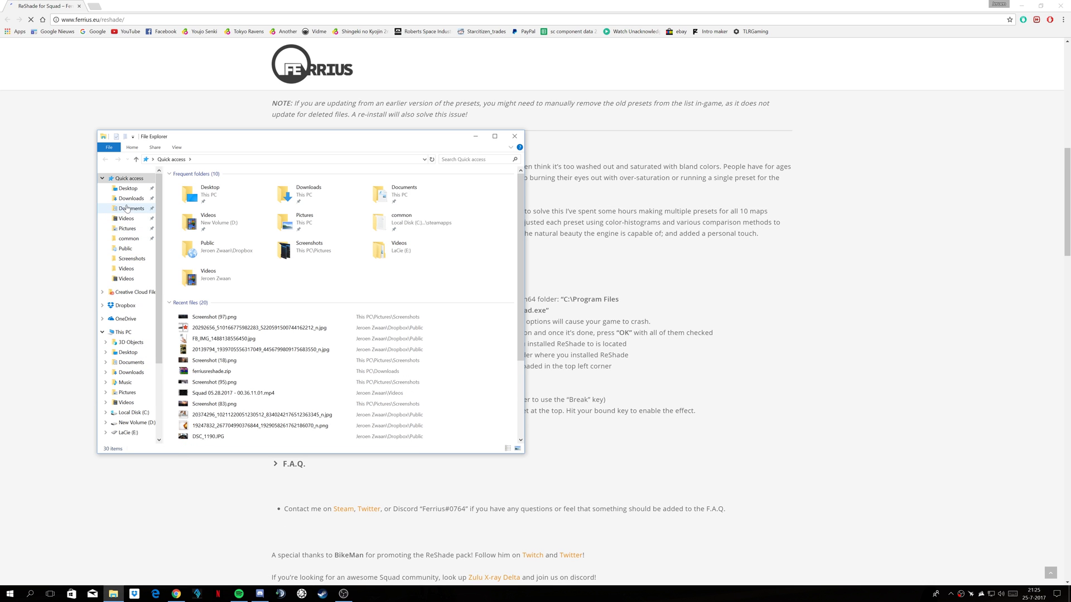
left_click(129, 199)
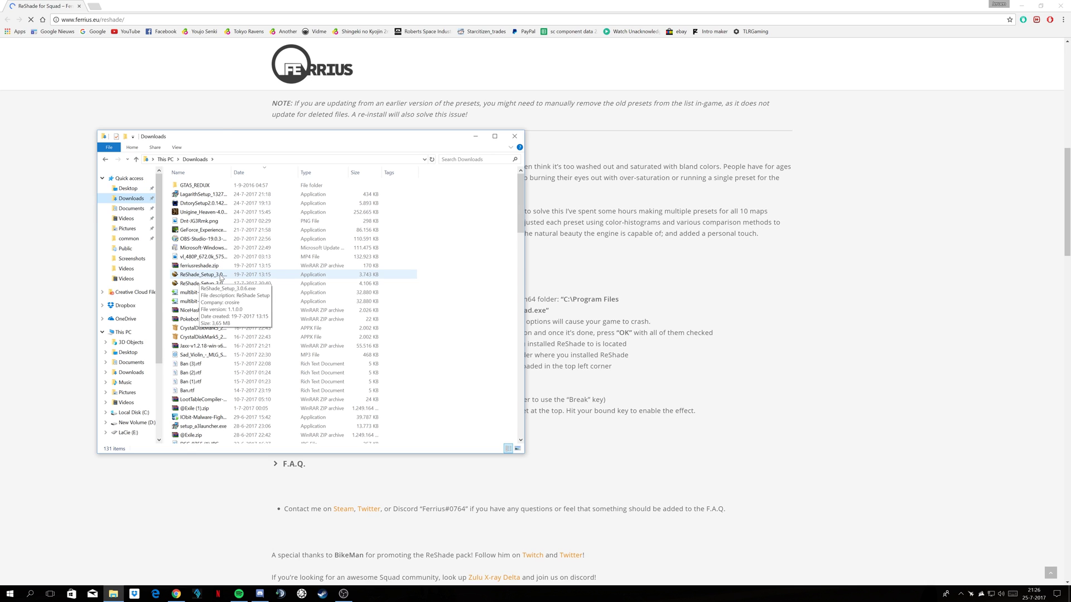
double_click(226, 277)
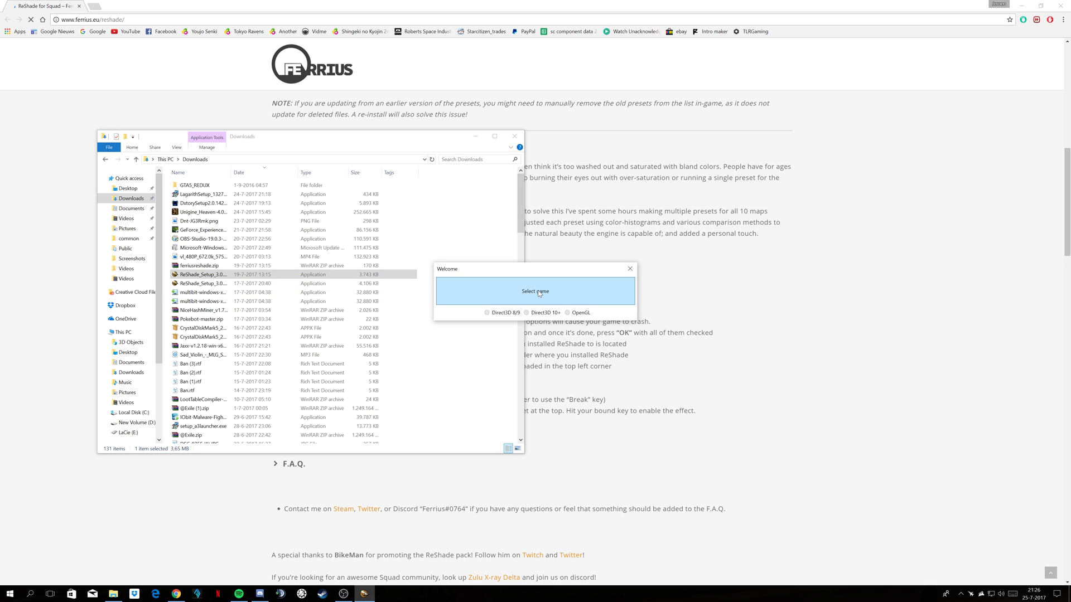
Select Squad.exe from Steam\steamapps\common\Squad\Squad\Binaries\Win64 as the game to install ReShade to.
left_click(538, 293)
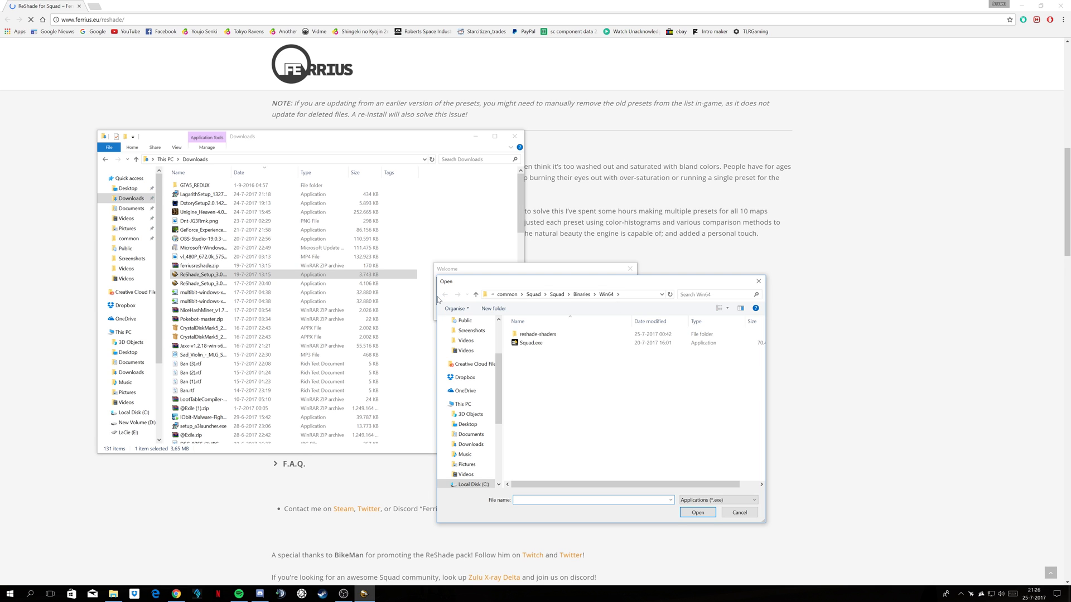
left_click_drag(437, 299, 166, 297)
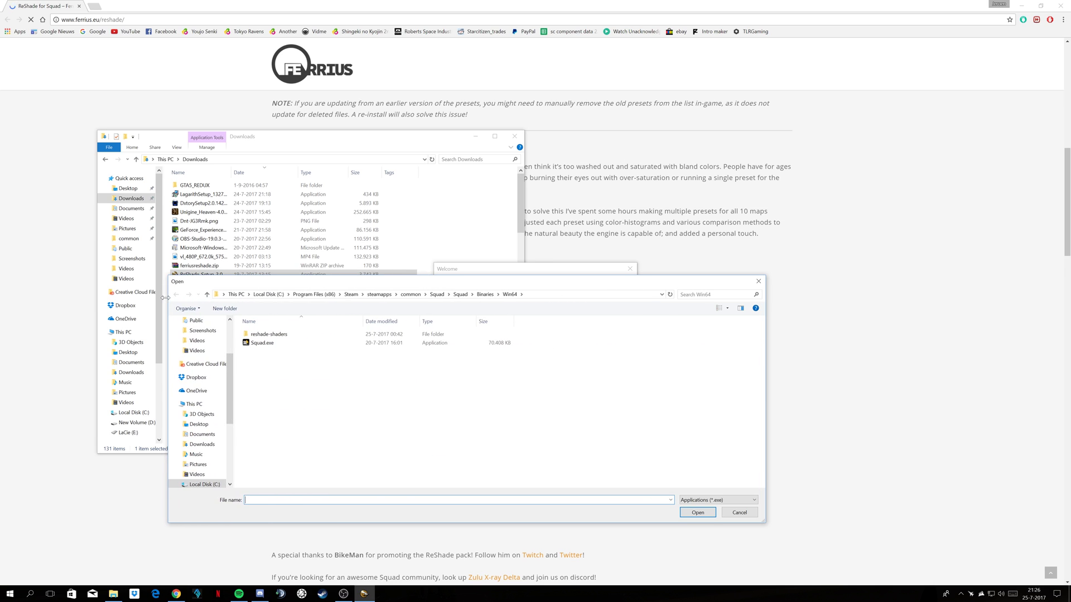
left_click(410, 293)
double_click(262, 483)
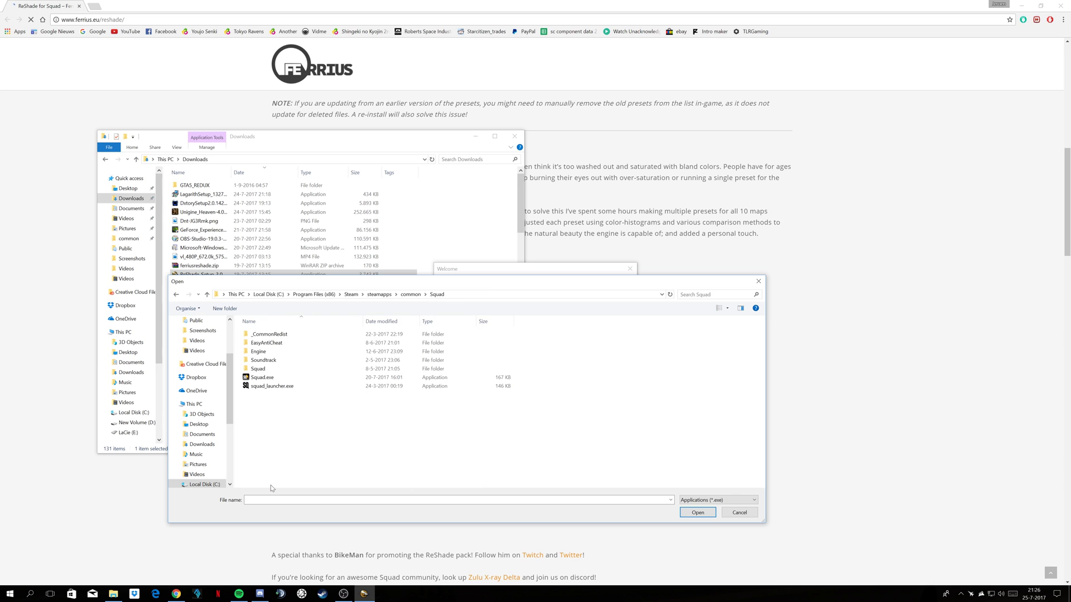
double_click(325, 369)
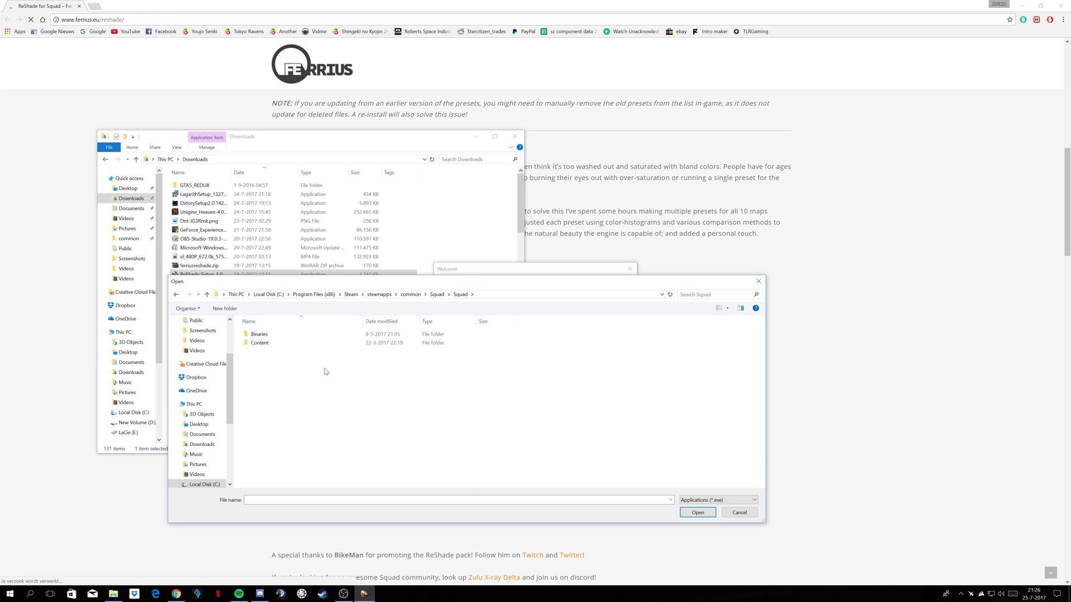
double_click(271, 335)
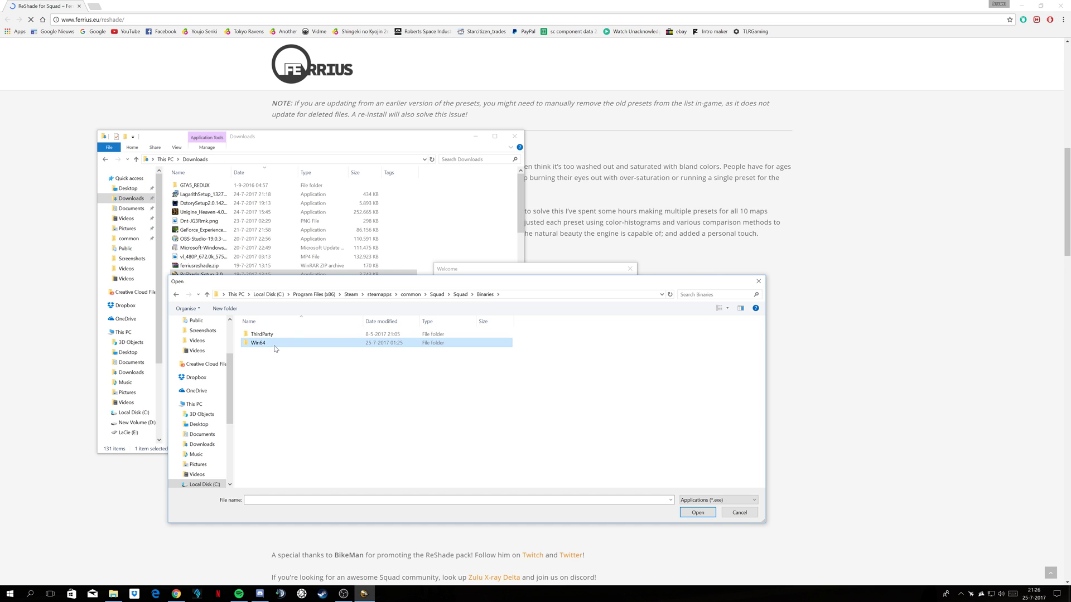
double_click(274, 342)
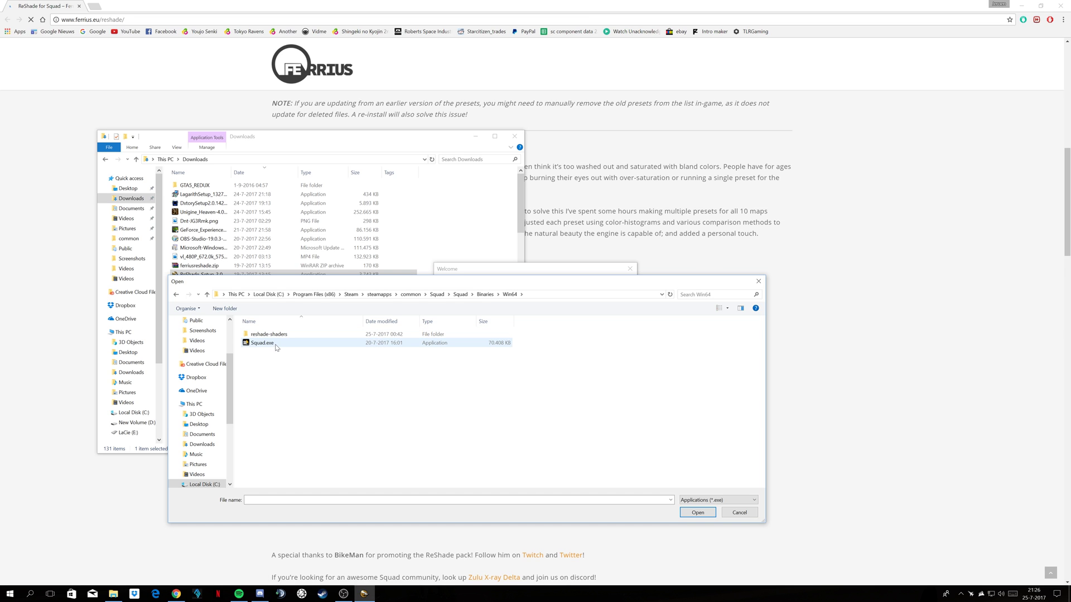
double_click(262, 343)
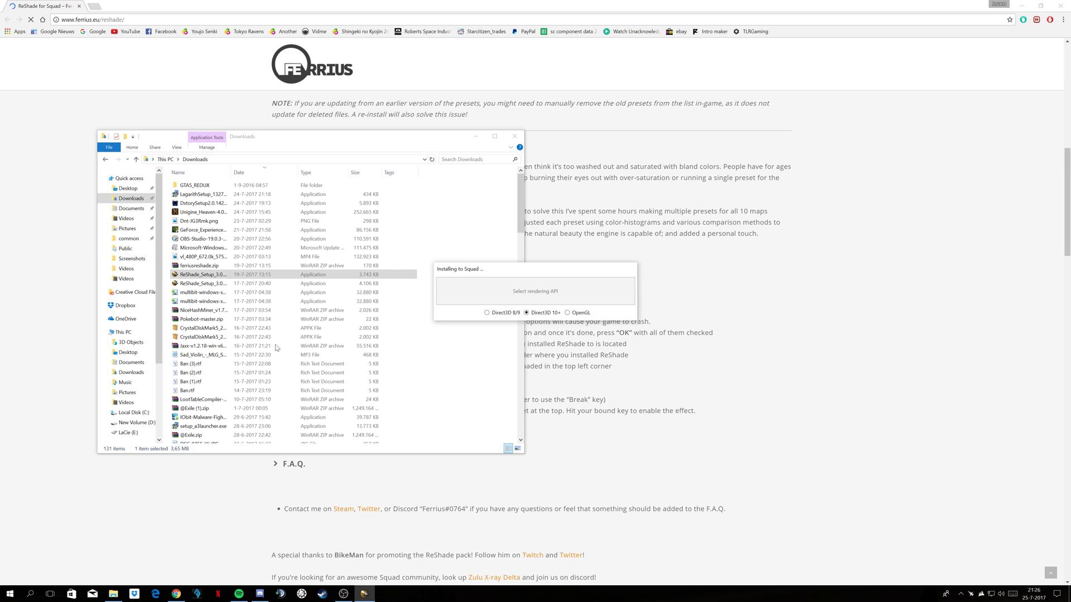
Choose OpenGL as the rendering API for Squad and accept the download of the standard effects.
left_click(567, 313)
left_click(564, 319)
left_click(548, 329)
Open ferriusreshade.zip from Downloads in WinRAR and browse the preset files in its ferriusreshade folder.
left_click_drag(441, 141, 408, 12)
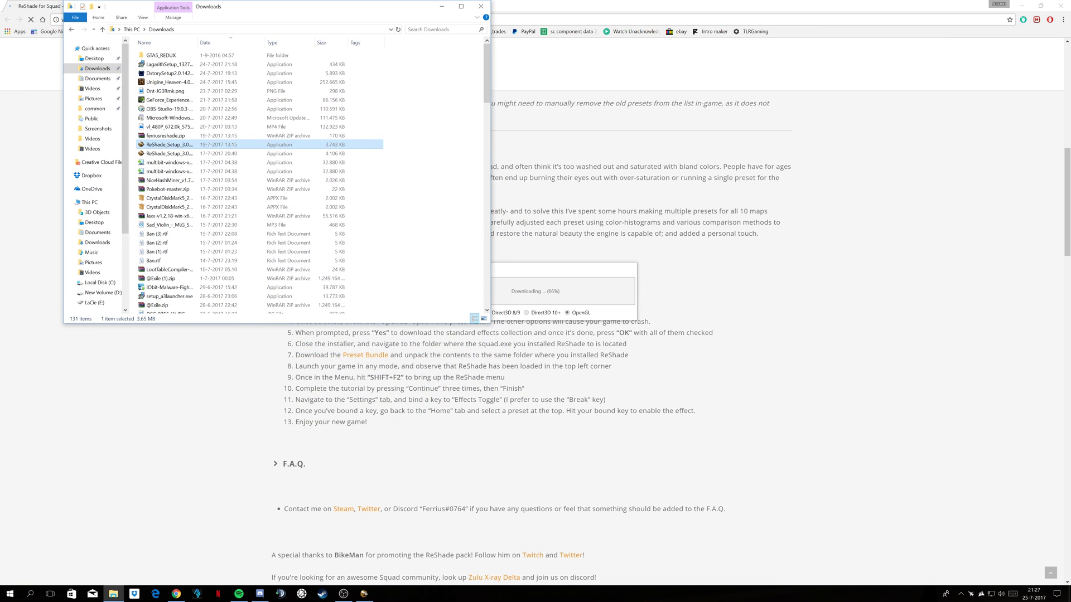
left_click(358, 357)
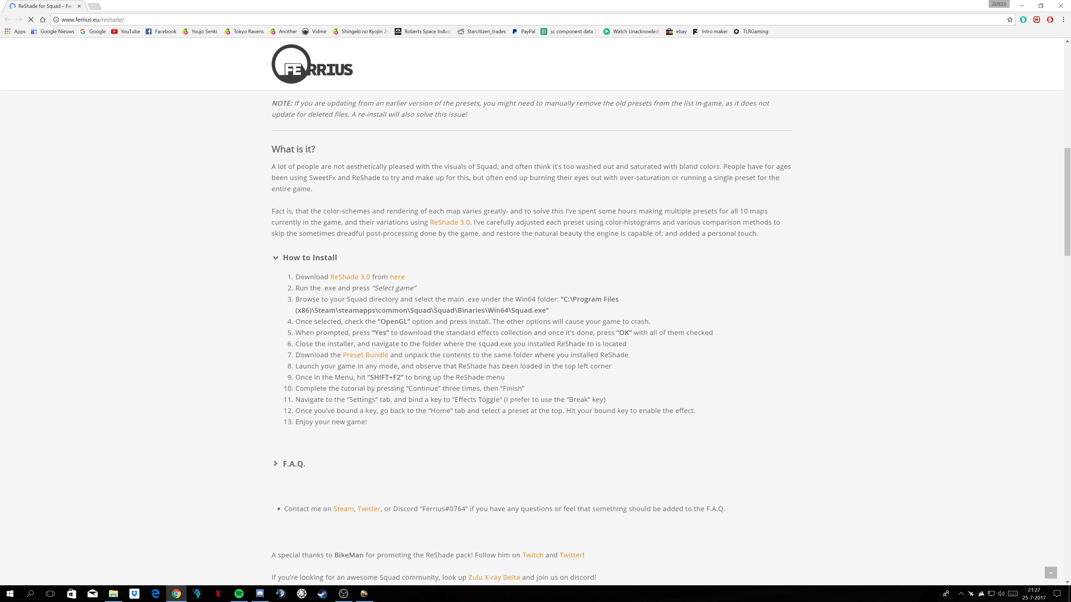
left_click(112, 593)
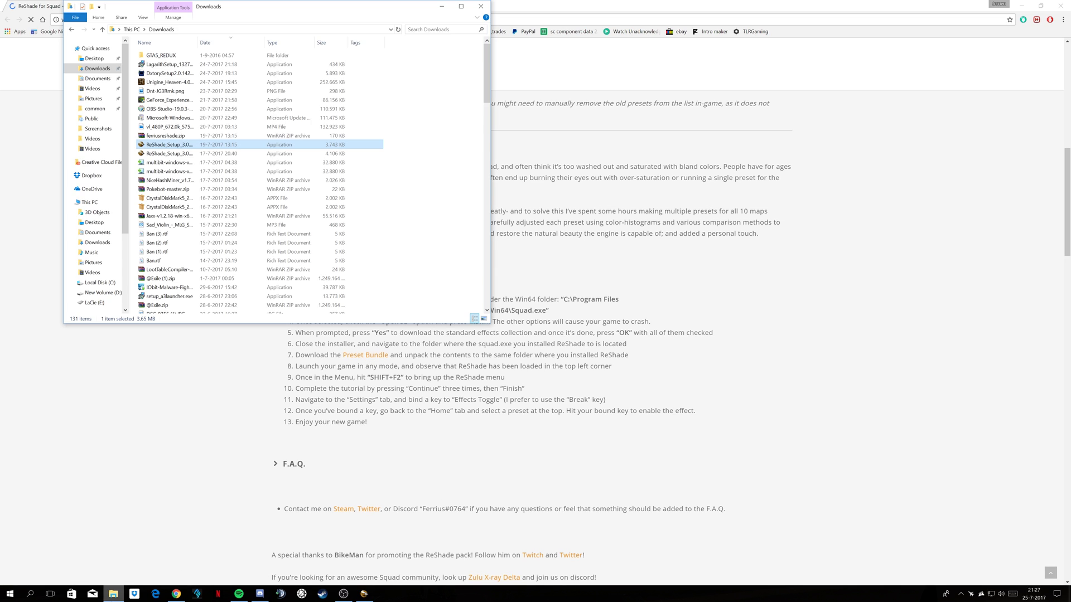
right_click(172, 139)
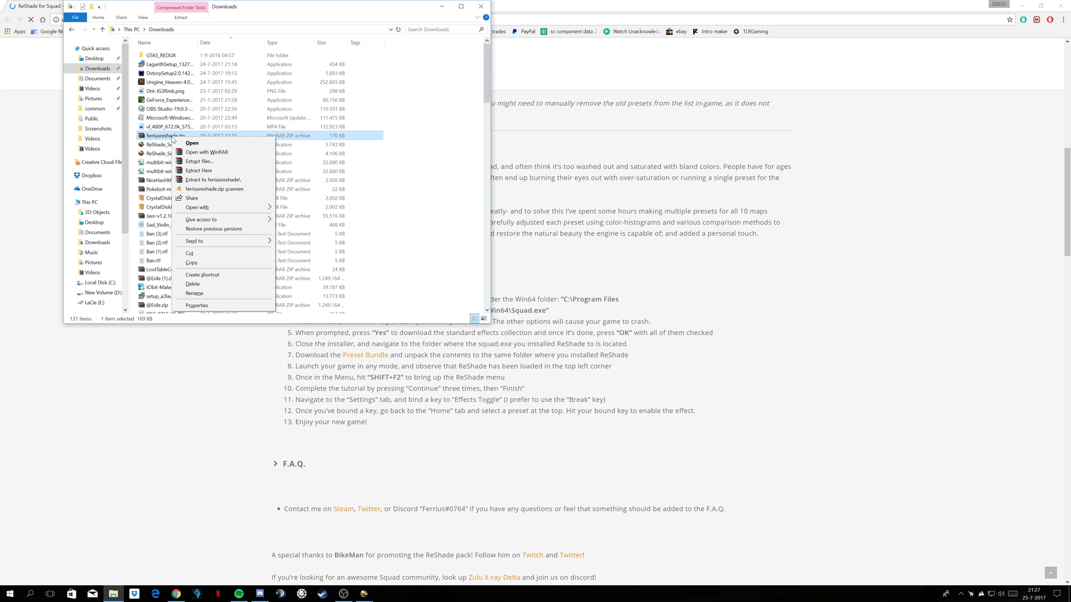
left_click(218, 154)
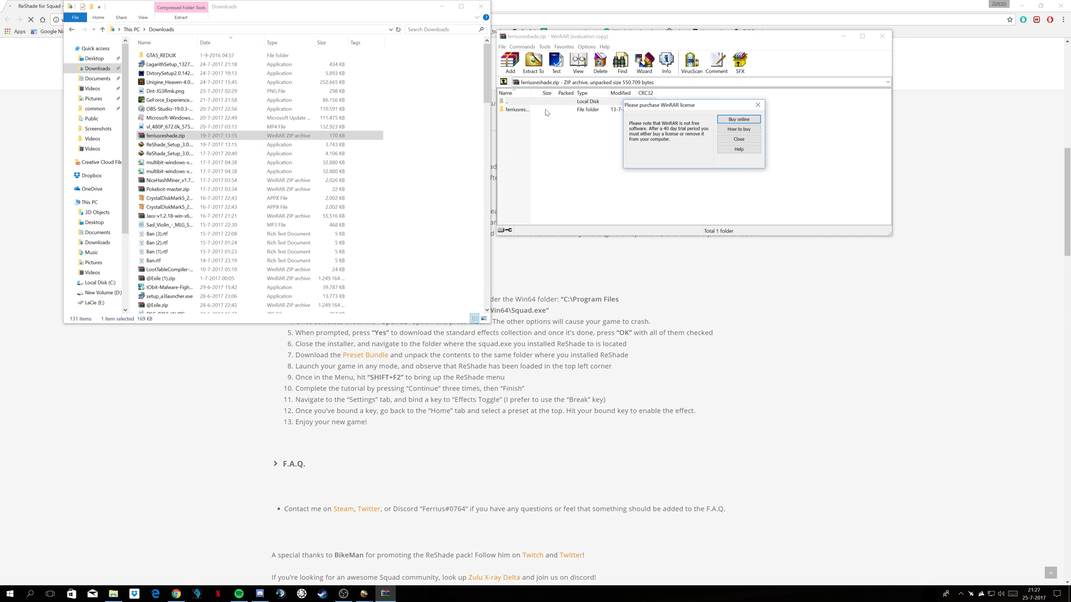
left_click(754, 102)
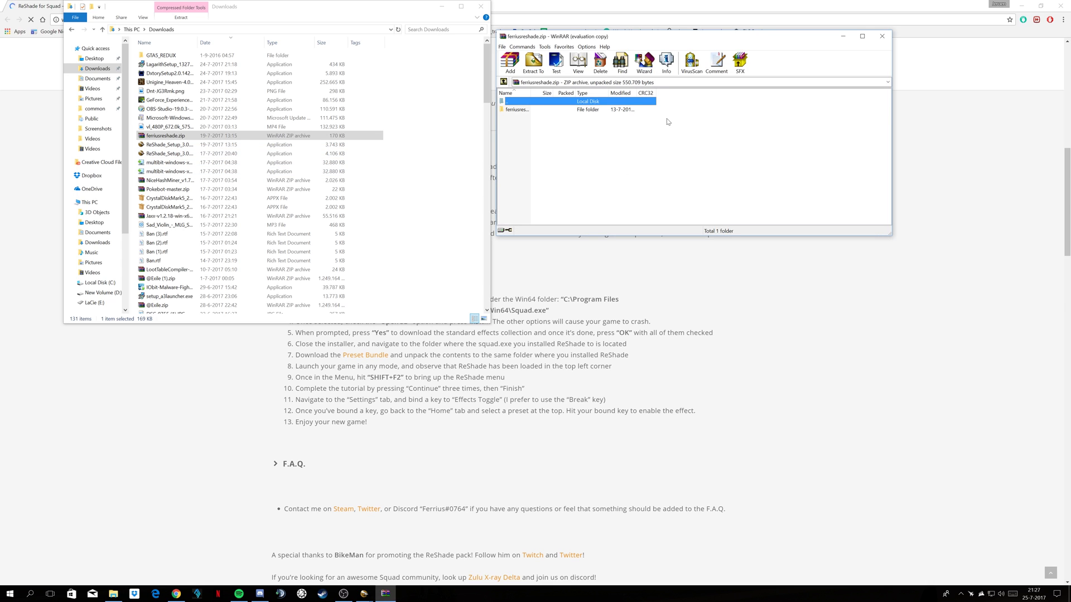
double_click(545, 110)
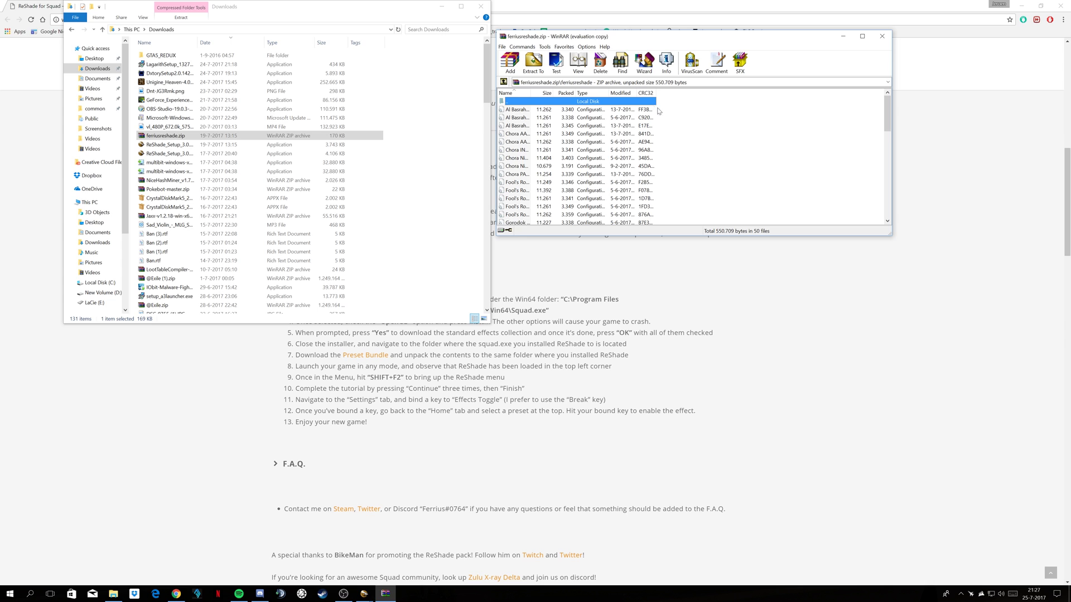
scroll(524, 156, "down", 12)
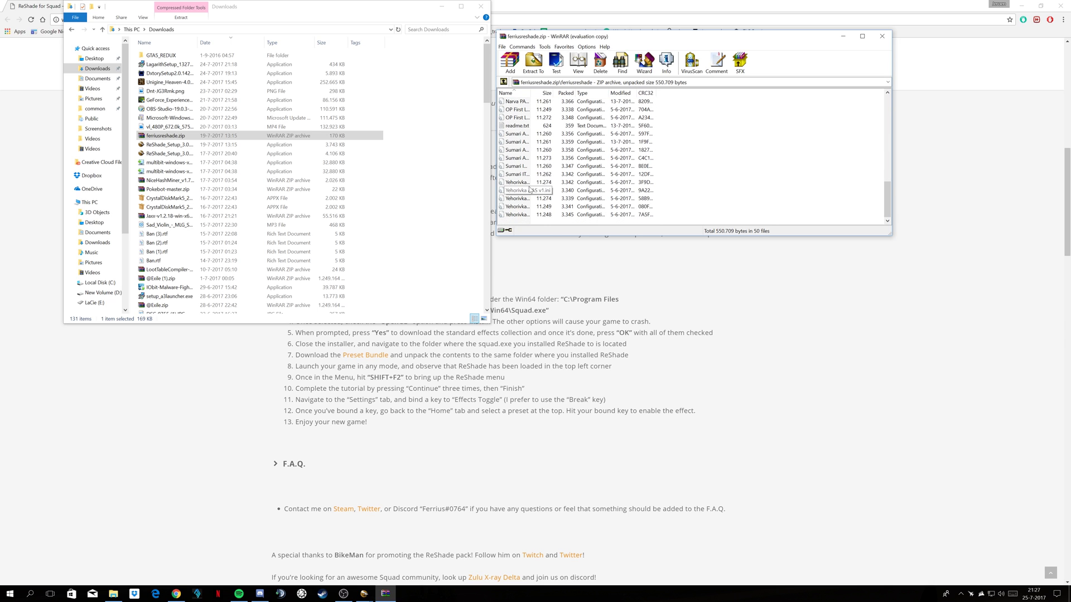
scroll(530, 190, "up", 12)
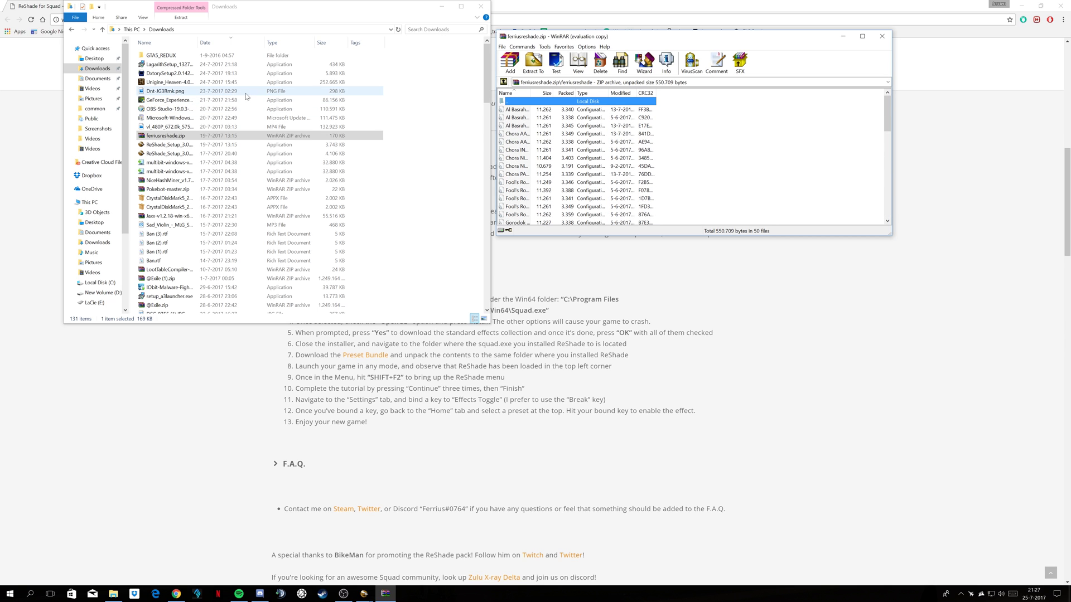
Go to the Program Files (x86) folder on Local Disk (C:) in File Explorer.
left_click(95, 283)
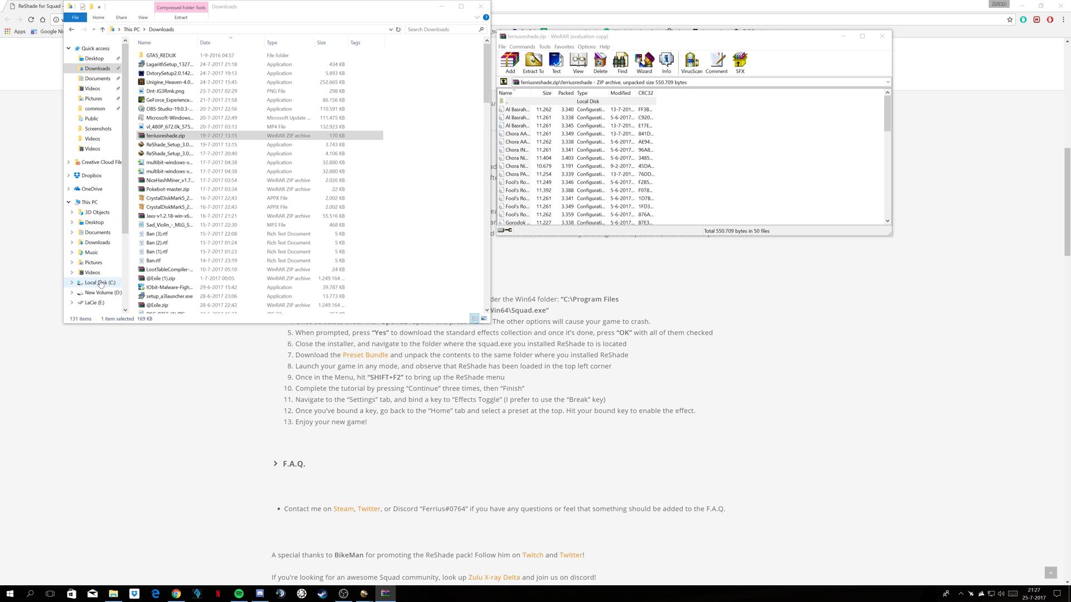
double_click(167, 180)
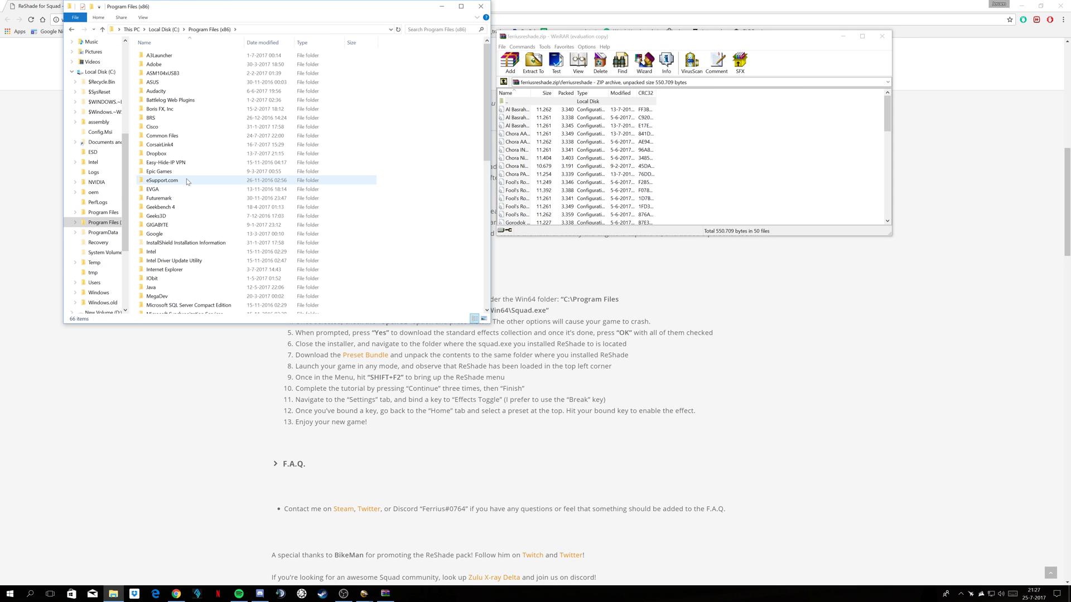
scroll(193, 234, "down", 3)
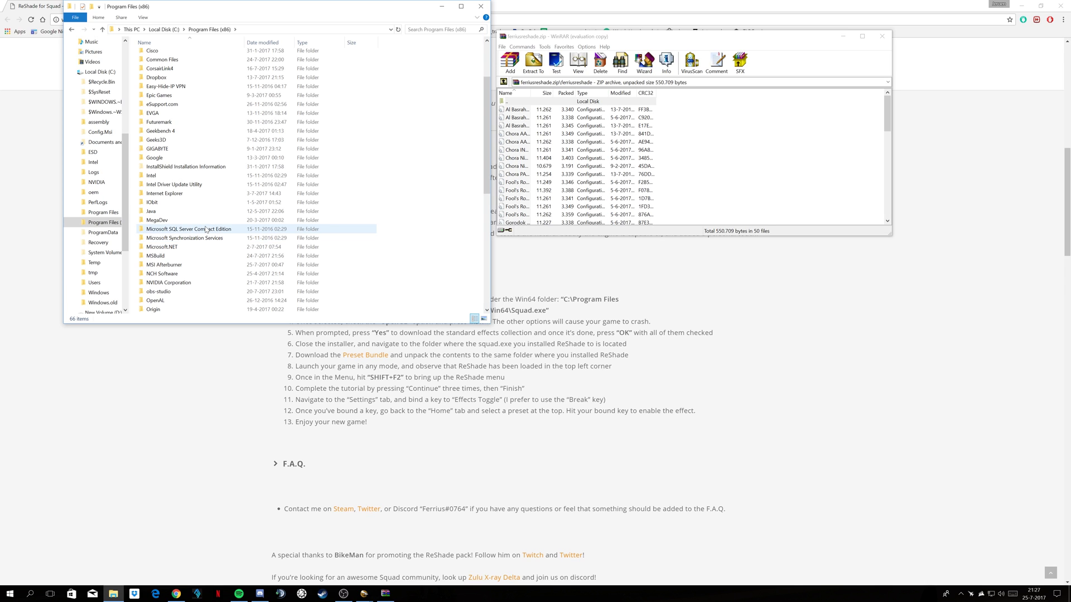
key("BackSpace")
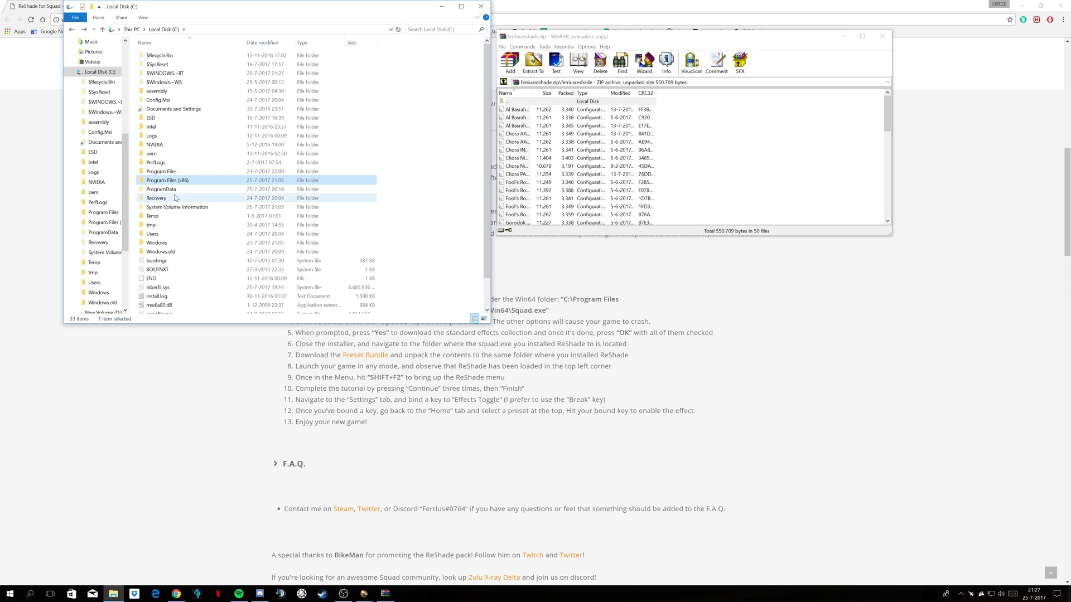
double_click(196, 181)
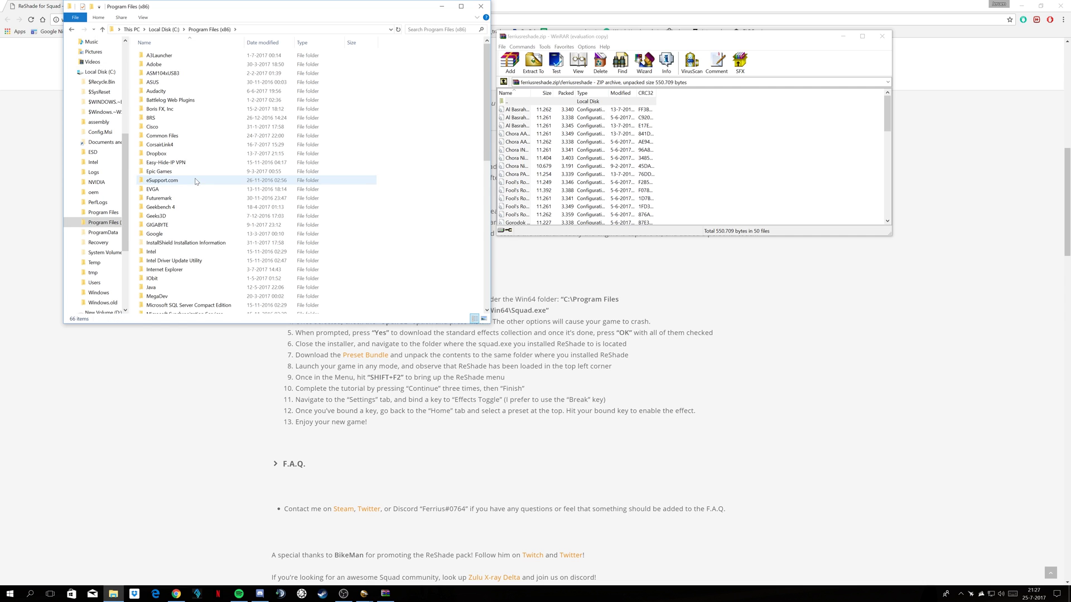
Open the game's Win64 folder under Steam\steamapps\common\Squad\Squad\Binaries.
scroll(195, 182, "down", 9)
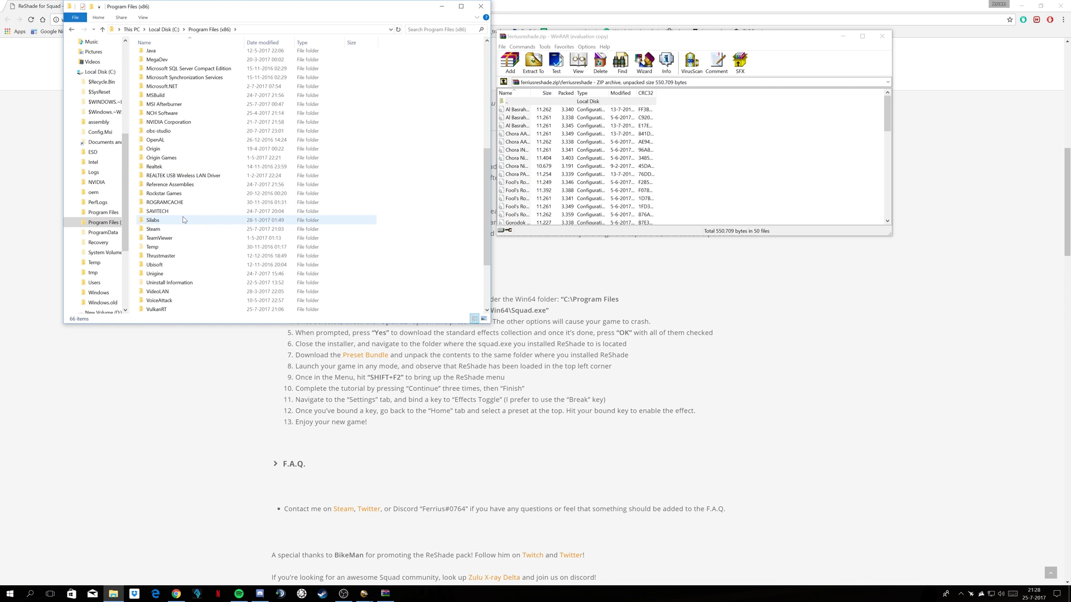
double_click(184, 229)
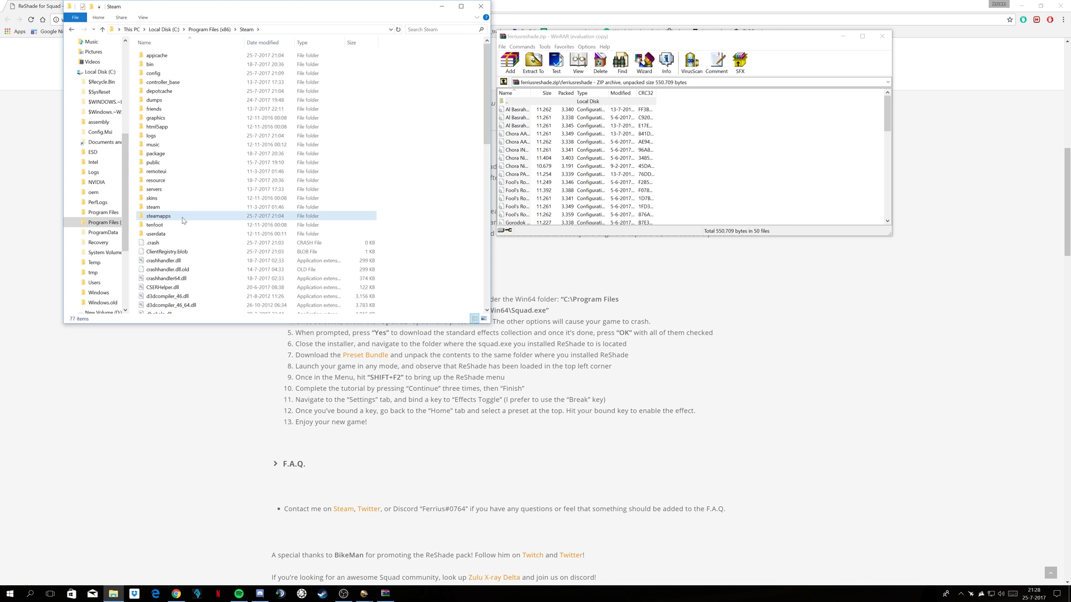
double_click(184, 217)
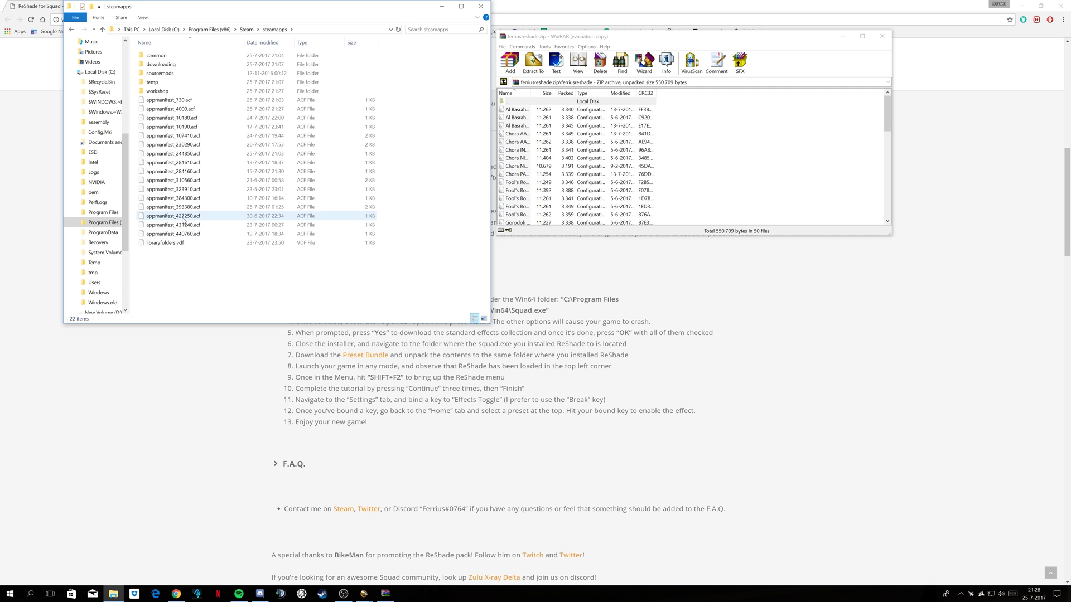
double_click(158, 55)
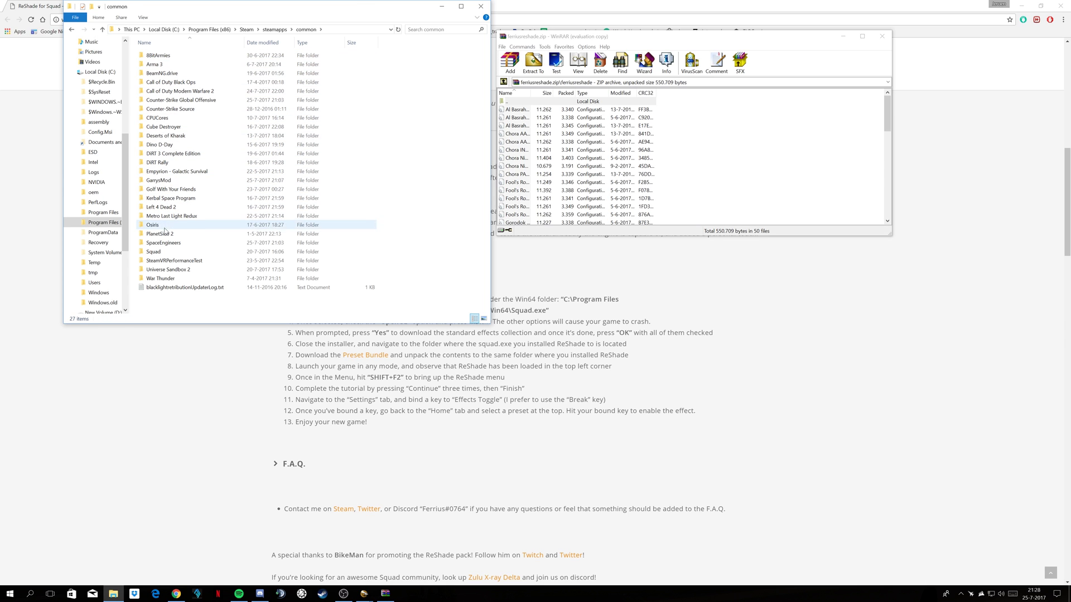
double_click(167, 252)
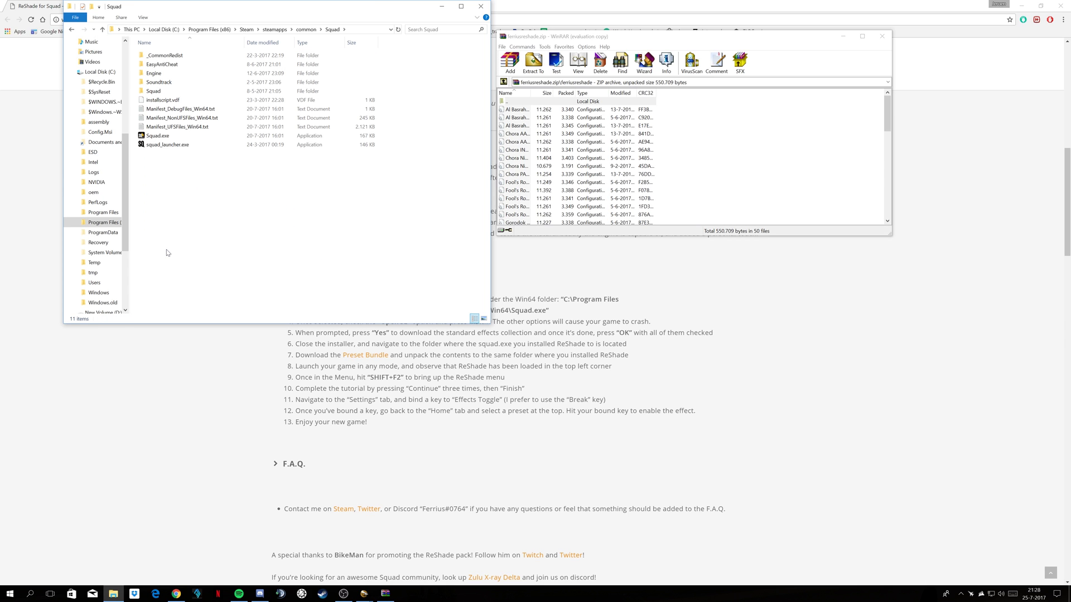
double_click(168, 91)
left_click(166, 55)
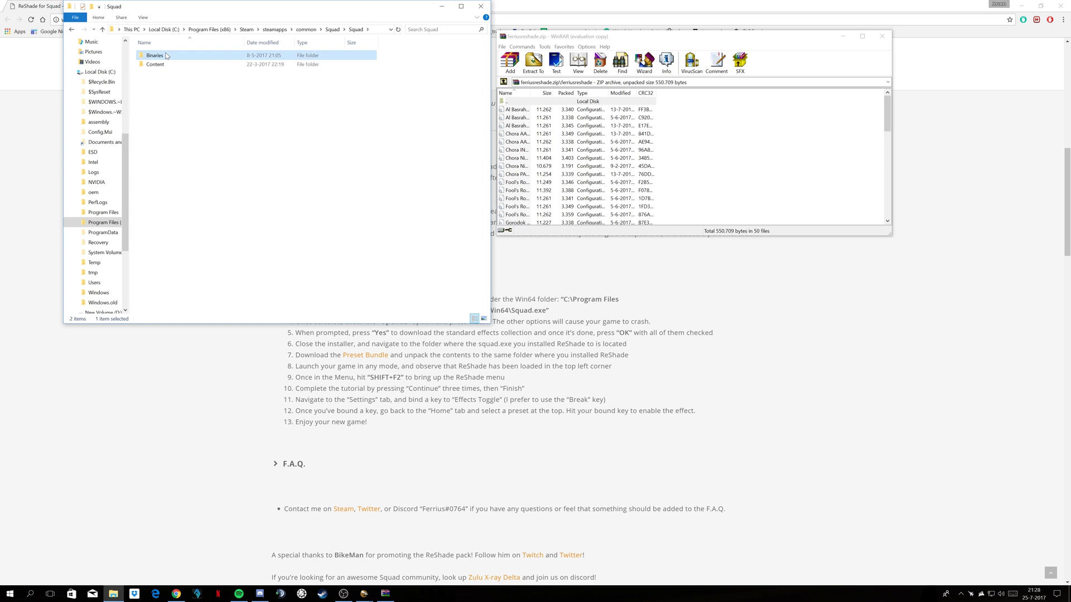
double_click(166, 55)
double_click(165, 56)
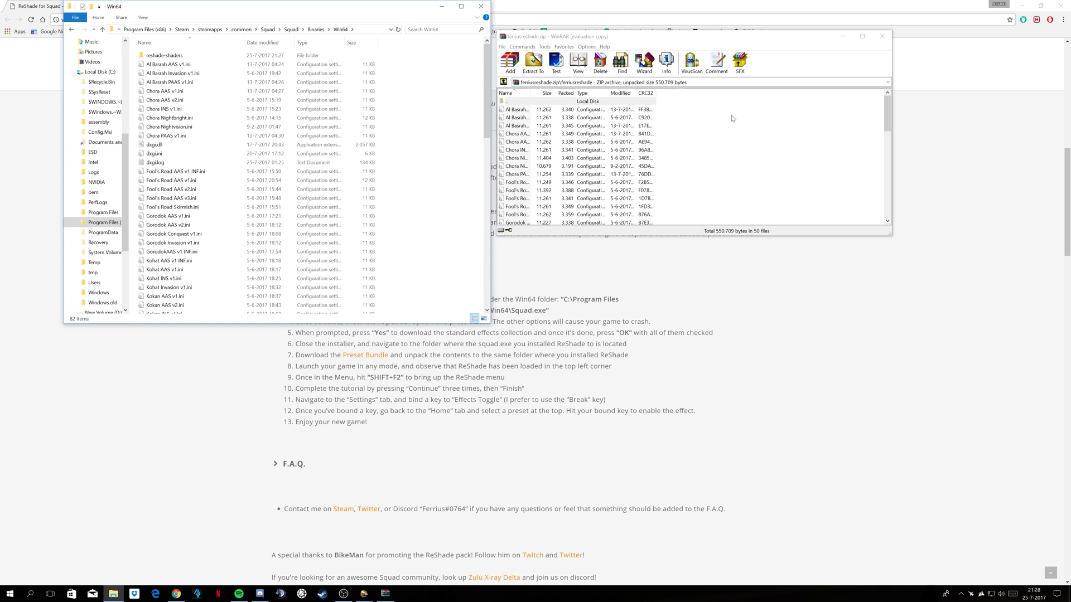
Try selecting every preset file in the ferriusreshade archive.
left_click_drag(674, 39, 731, 41)
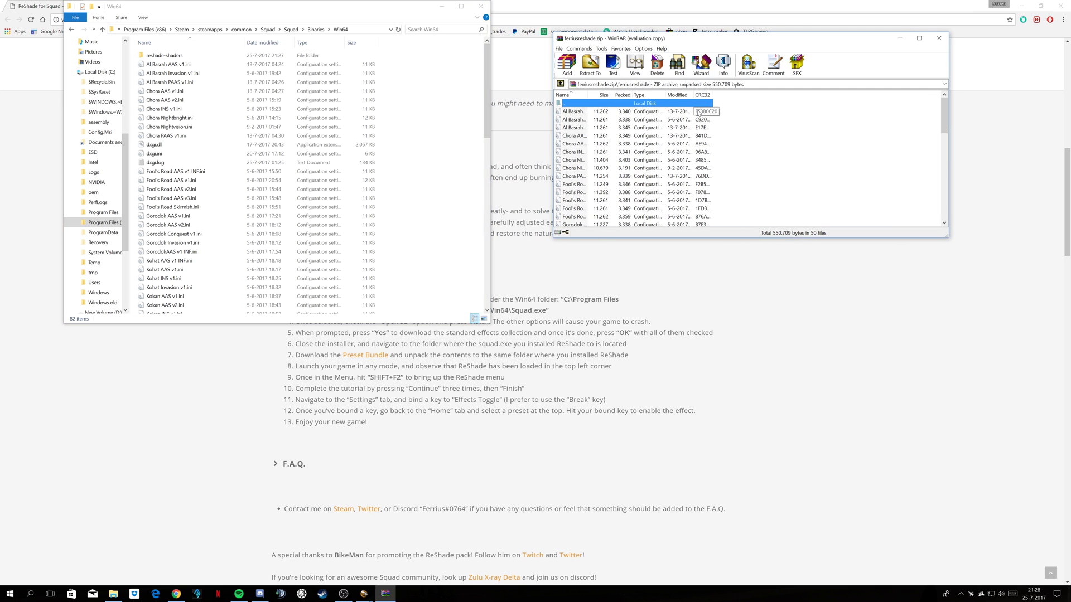
left_click_drag(766, 113, 716, 209)
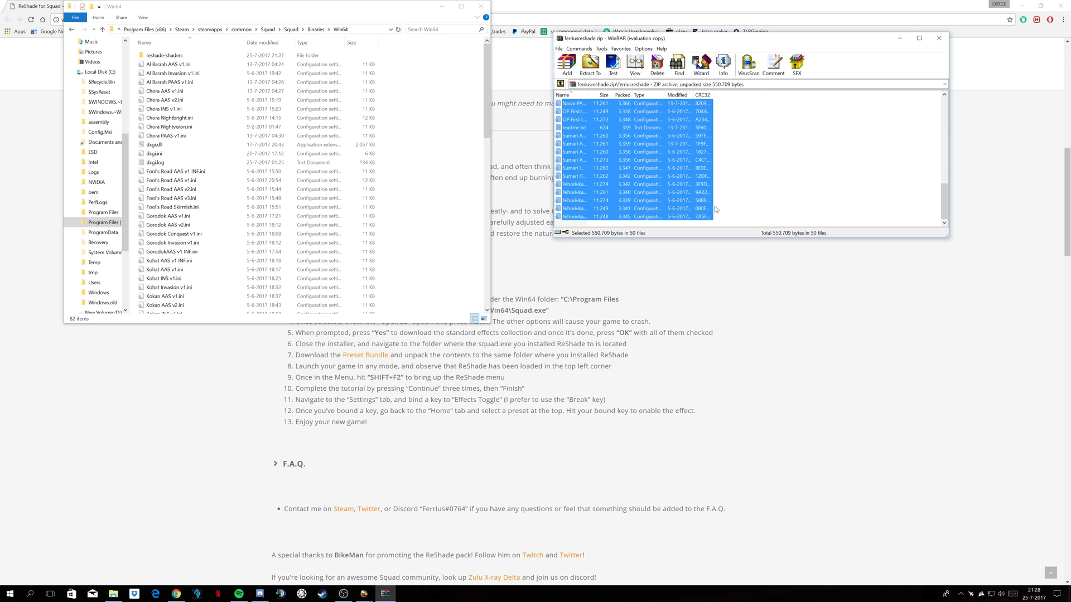
left_click(772, 177)
scroll(772, 177, "up", 12)
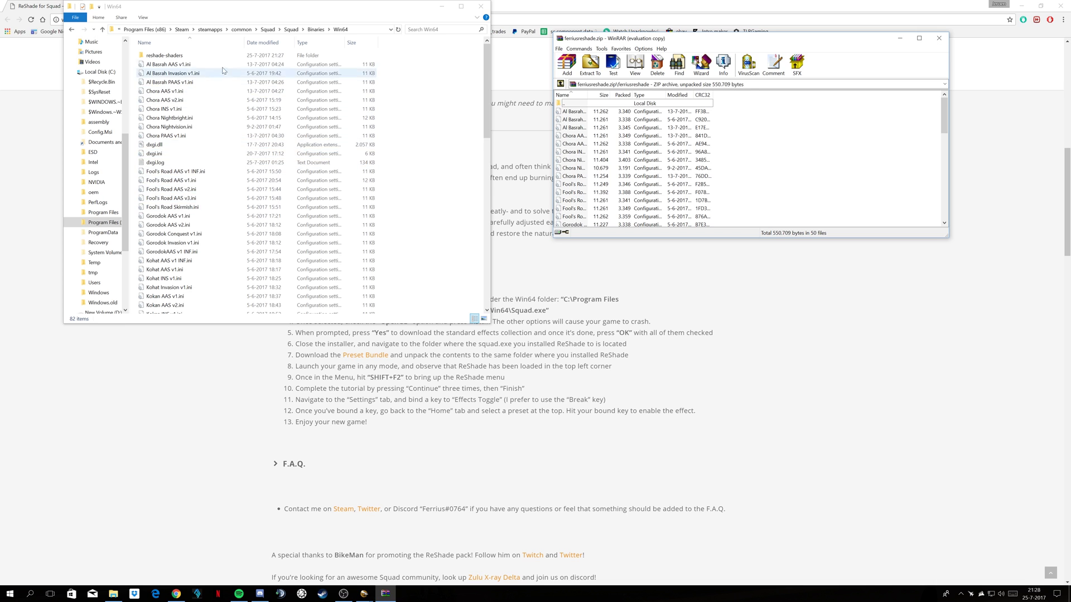
Look through the preset files in the Win64 folder and close both the archive and the folder window.
scroll(290, 148, "down", 6)
scroll(290, 148, "down", 12)
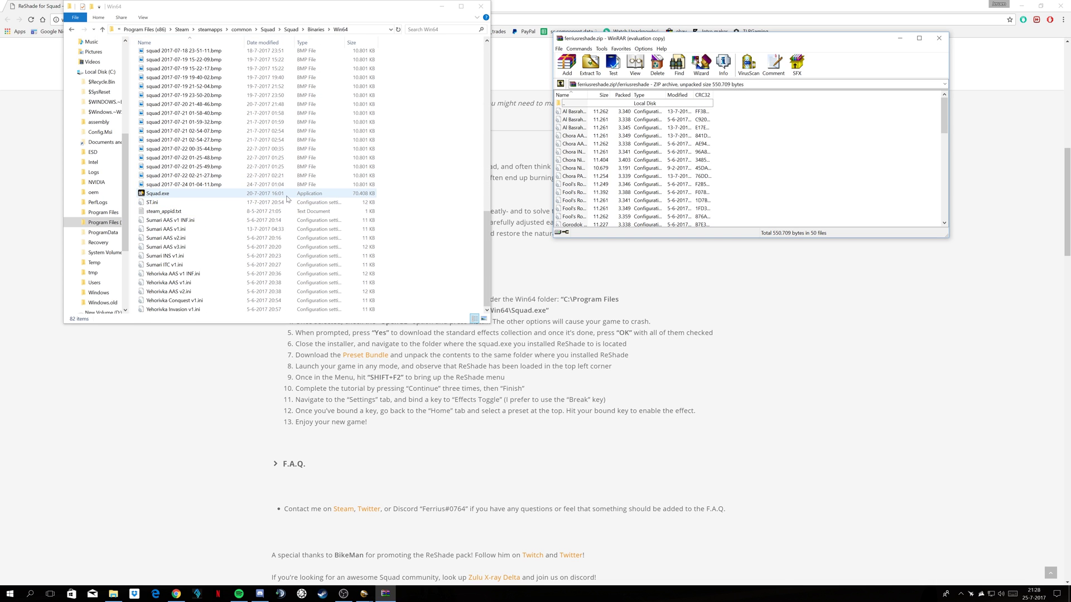
scroll(173, 205, "up", 7)
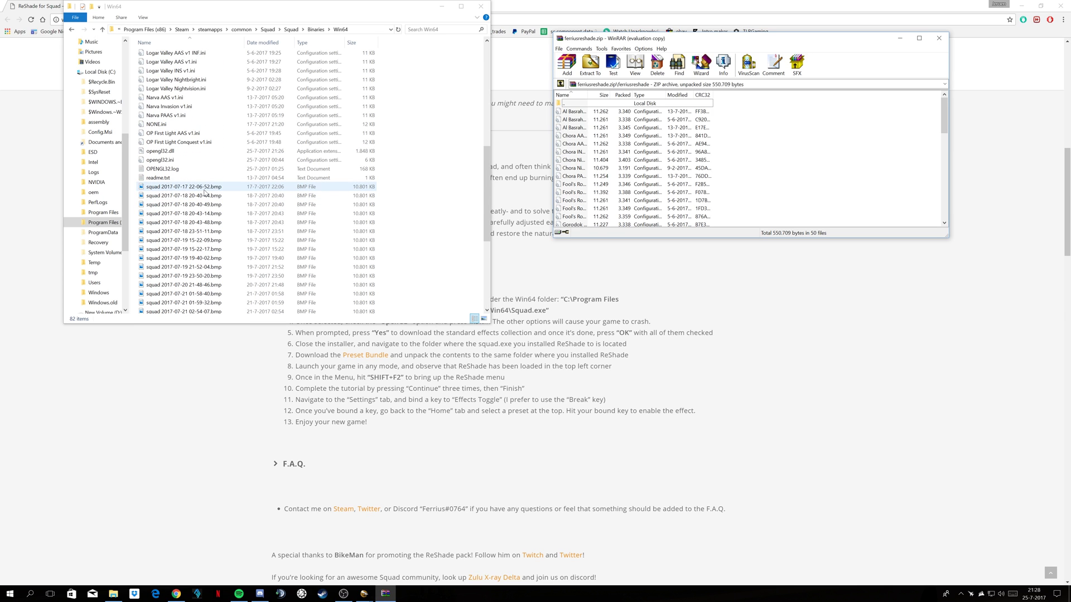
left_click(938, 39)
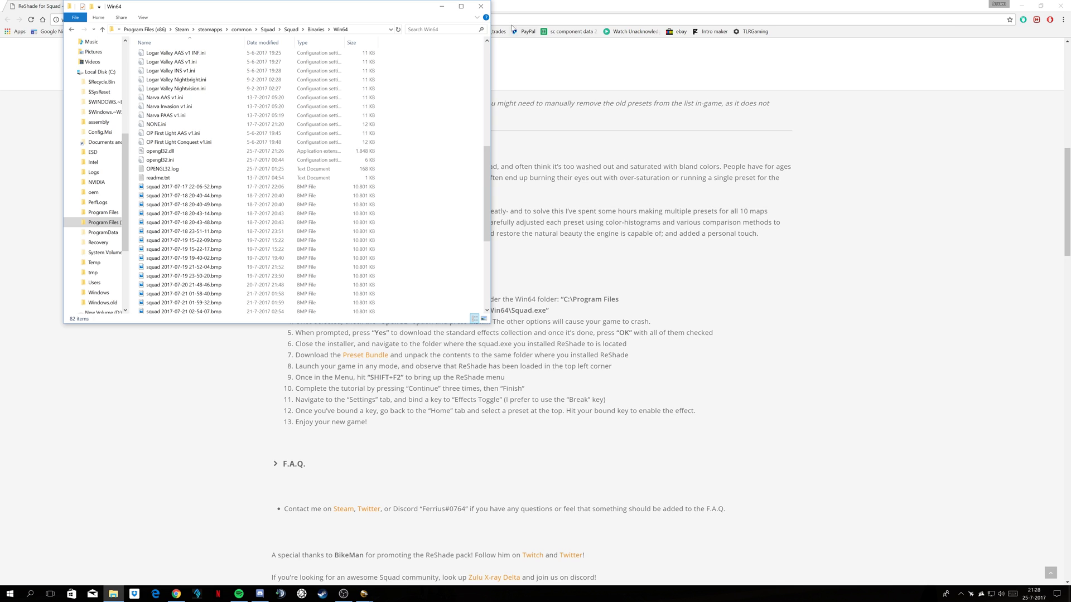
left_click(481, 7)
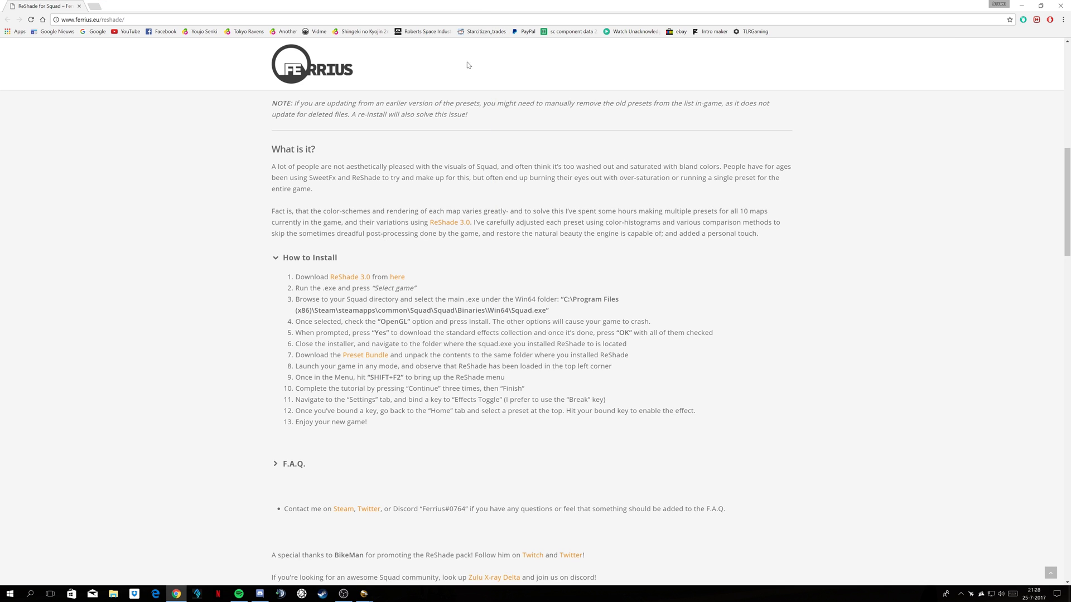
Return to the ReShade installer, install the standard effects with every effect file checked, and close the installer.
left_click(371, 573)
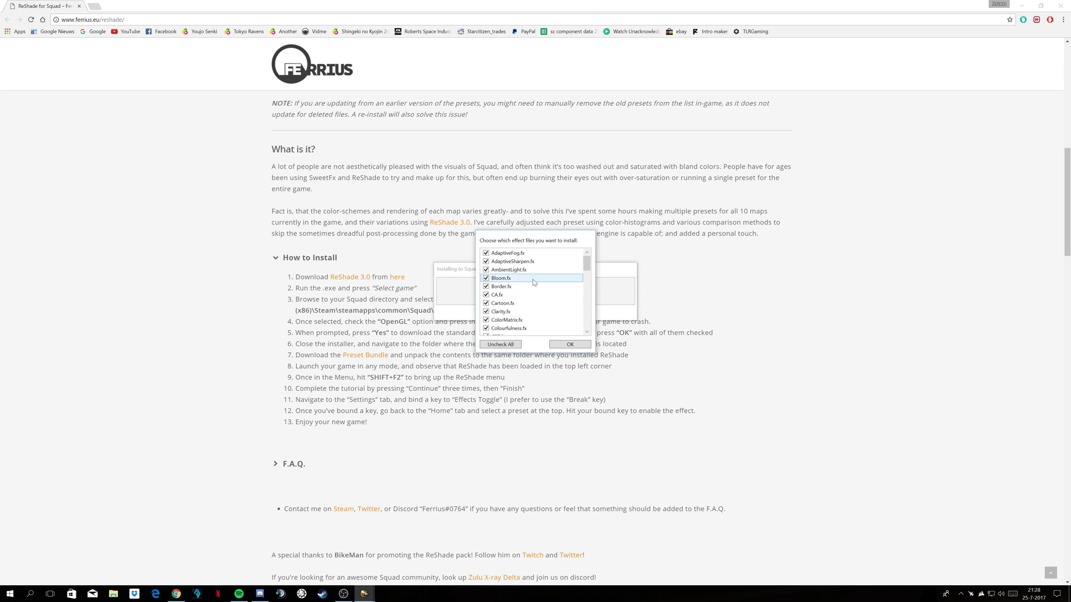
scroll(518, 283, "down", 6)
scroll(518, 284, "down", 4)
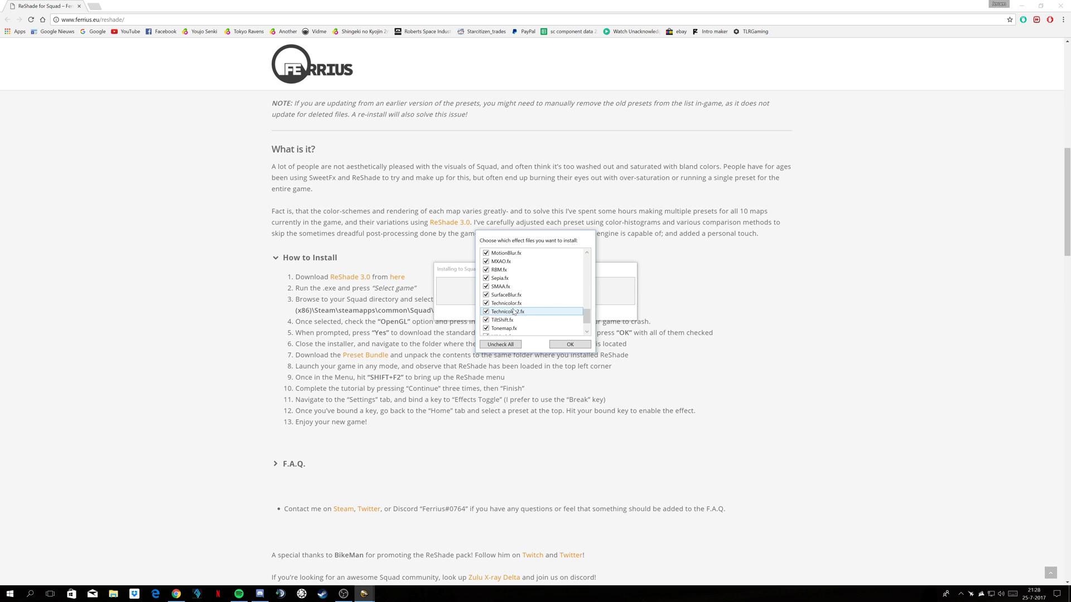
left_click(578, 348)
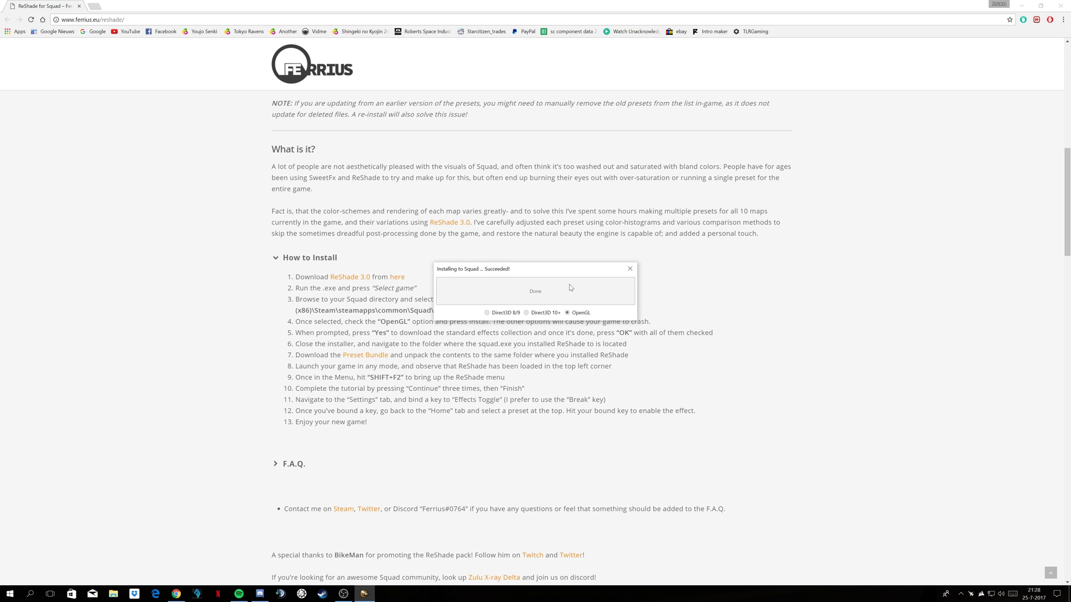
left_click(629, 269)
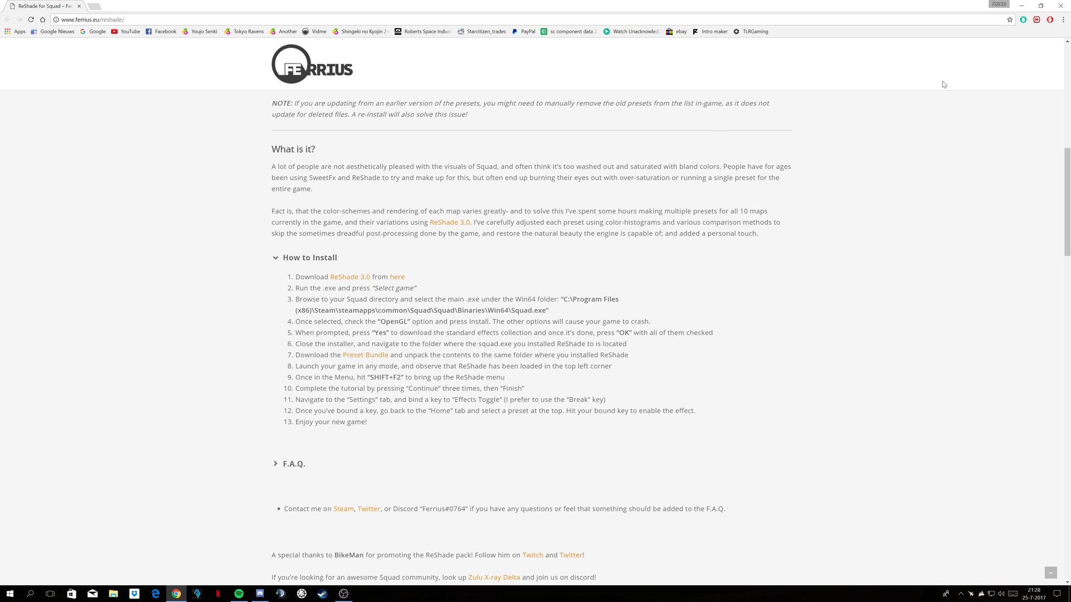
Launch Squad from the desktop and open the ReShade overlay in its main menu.
left_click(1023, 5)
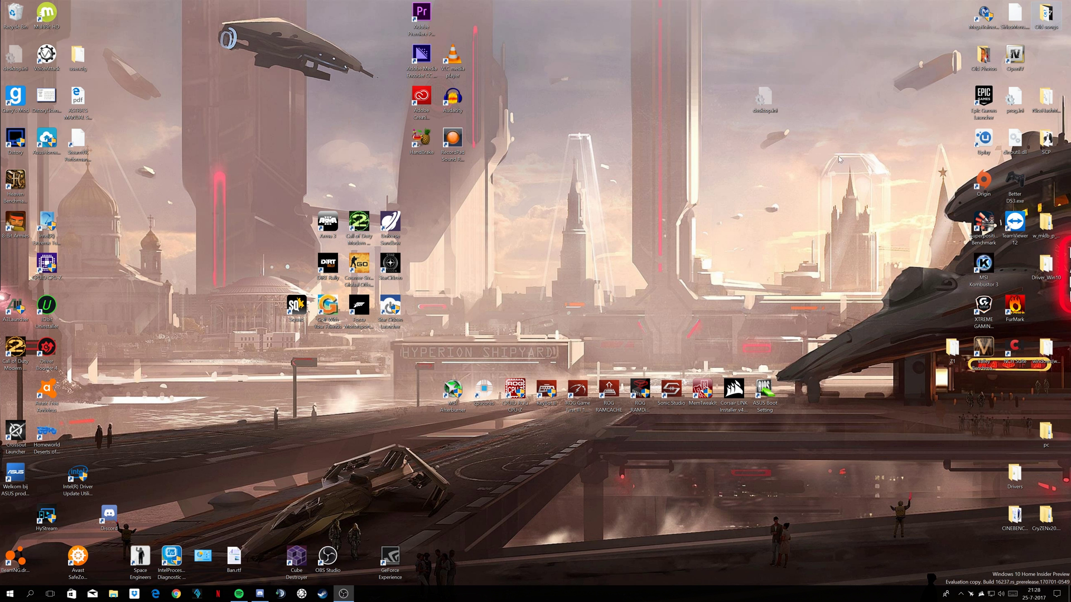
double_click(296, 307)
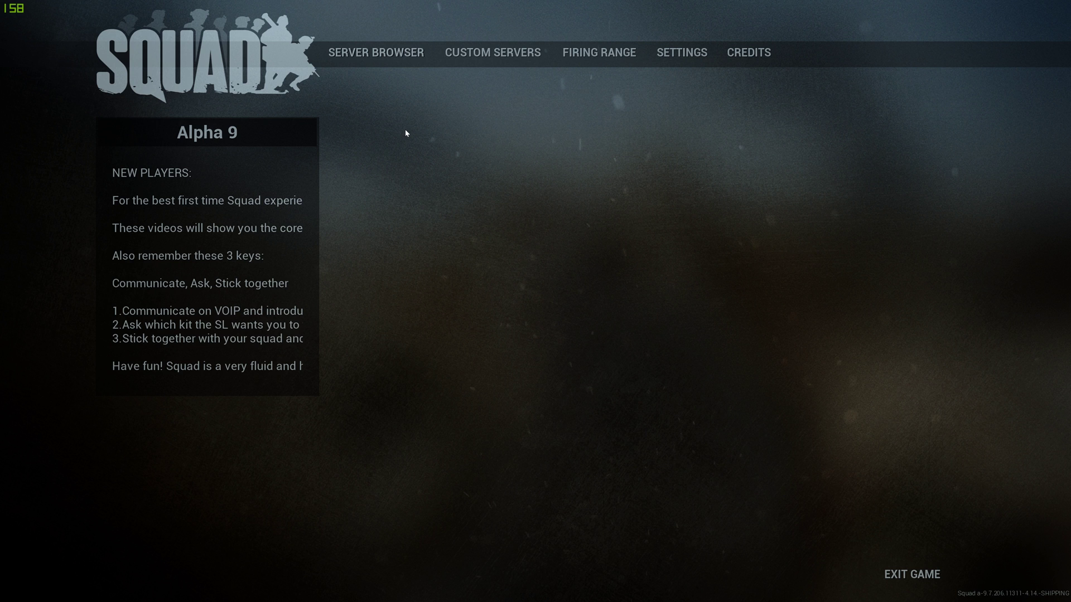
key("Home")
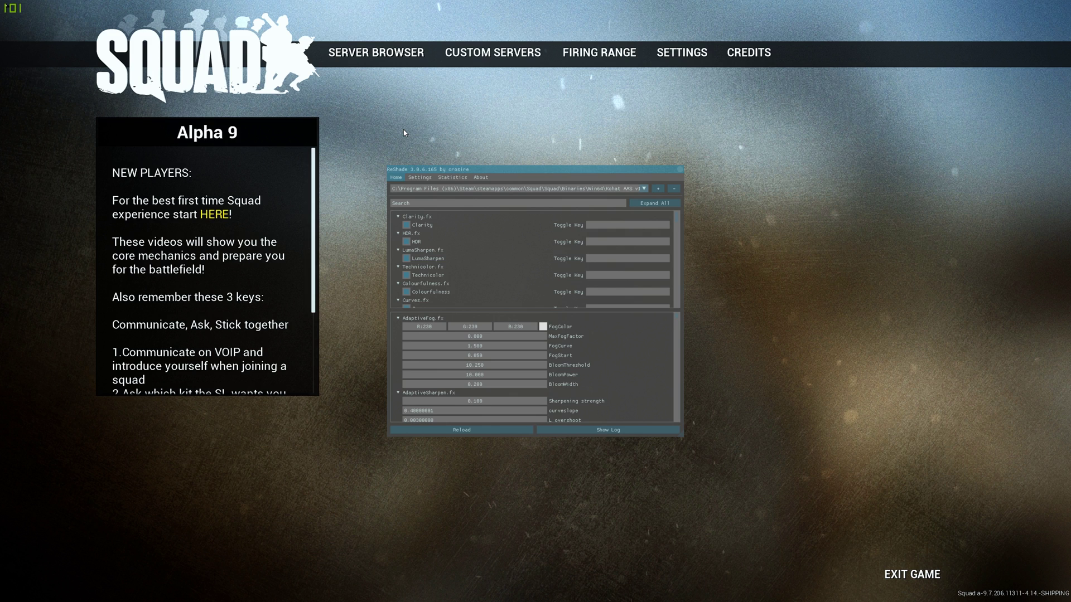
Browse the overlay's list of installed presets down to the Sumari entries.
left_click(436, 191)
scroll(605, 211, "down", 1)
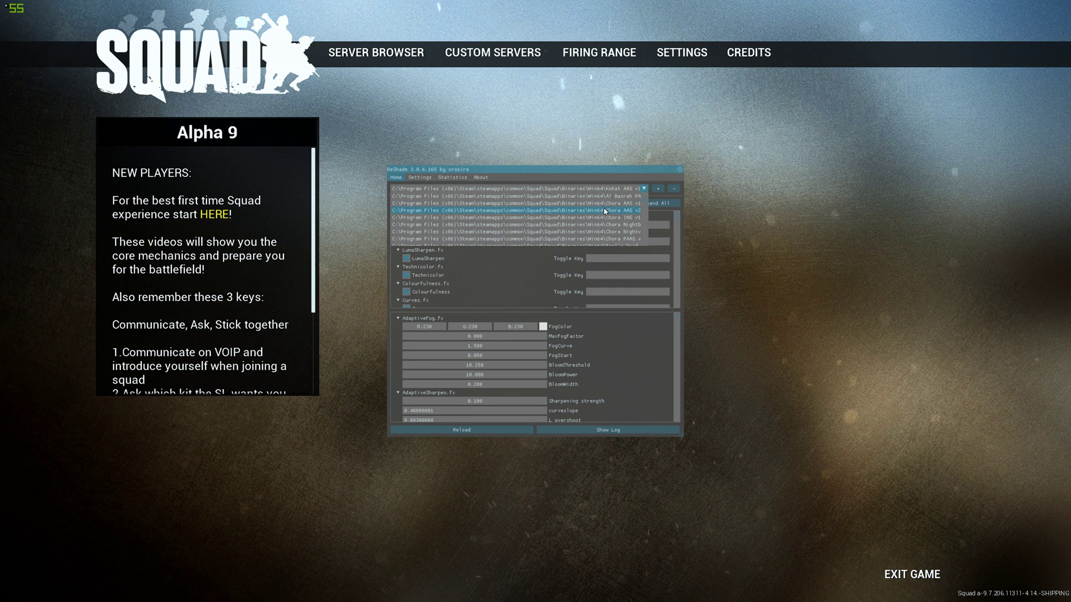
scroll(604, 211, "down", 10)
scroll(604, 212, "down", 10)
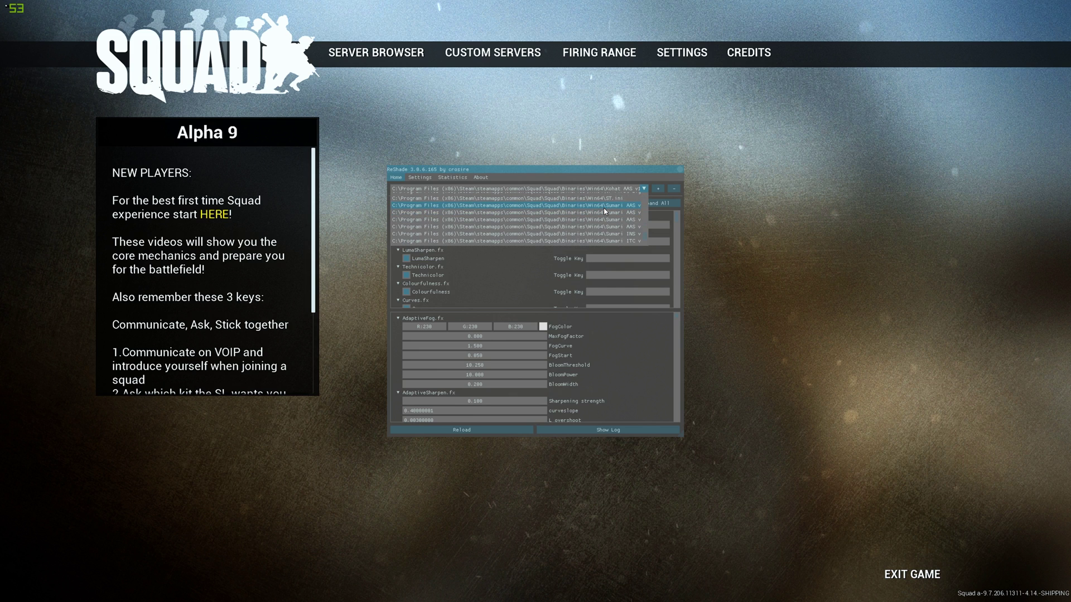
scroll(604, 212, "down", 3)
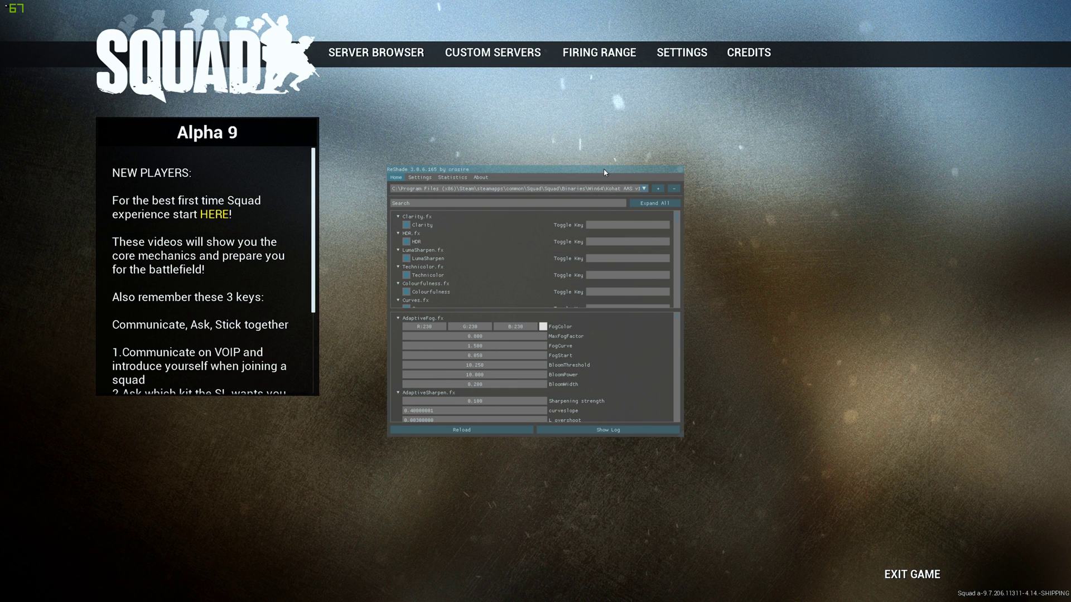
Examine the map and game-mode variants in the preset list, including the Chora, Fool's Road, Gorodok and Logar Valley presets.
left_click(645, 189)
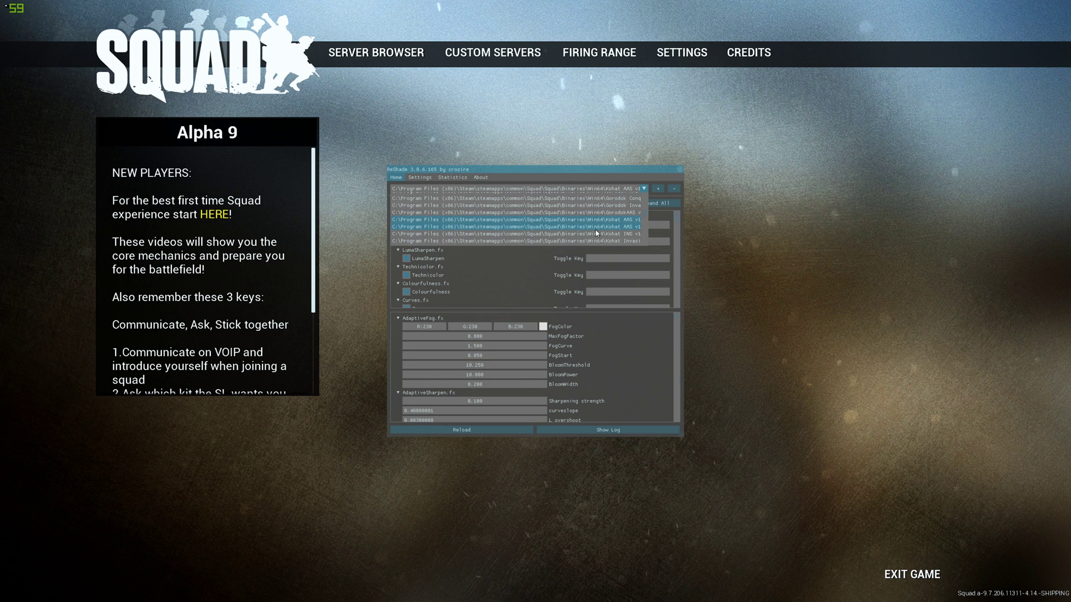
scroll(605, 224, "up", 1)
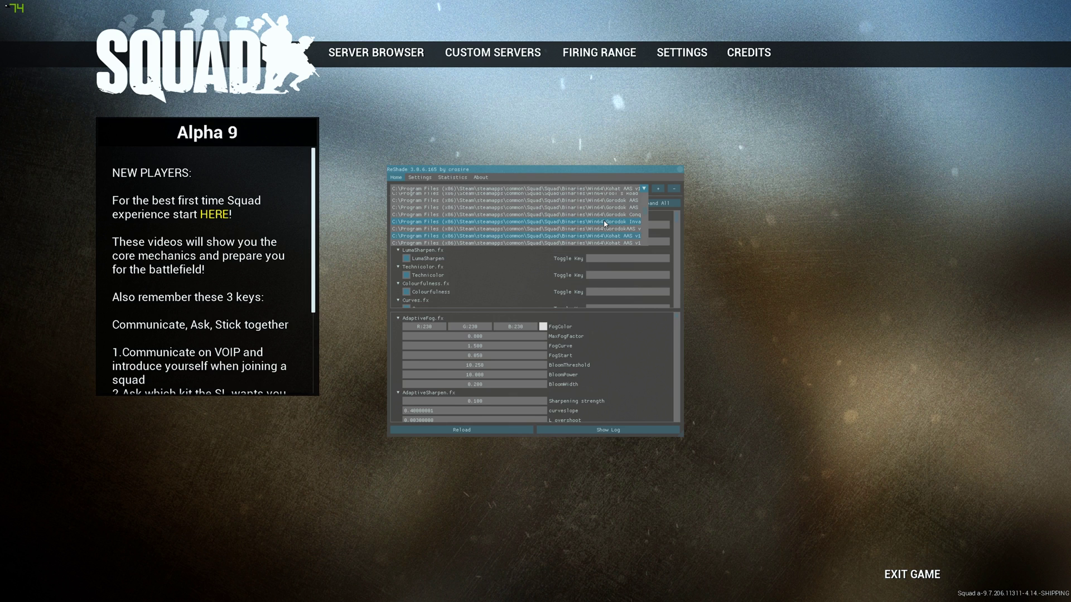
scroll(605, 223, "up", 3)
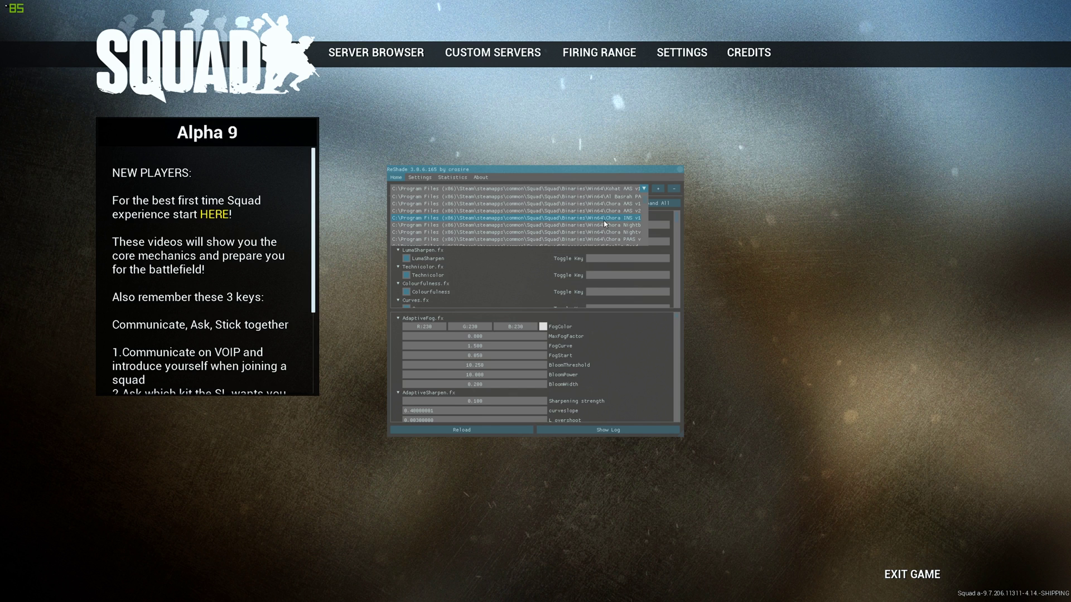
scroll(604, 207, "down", 3)
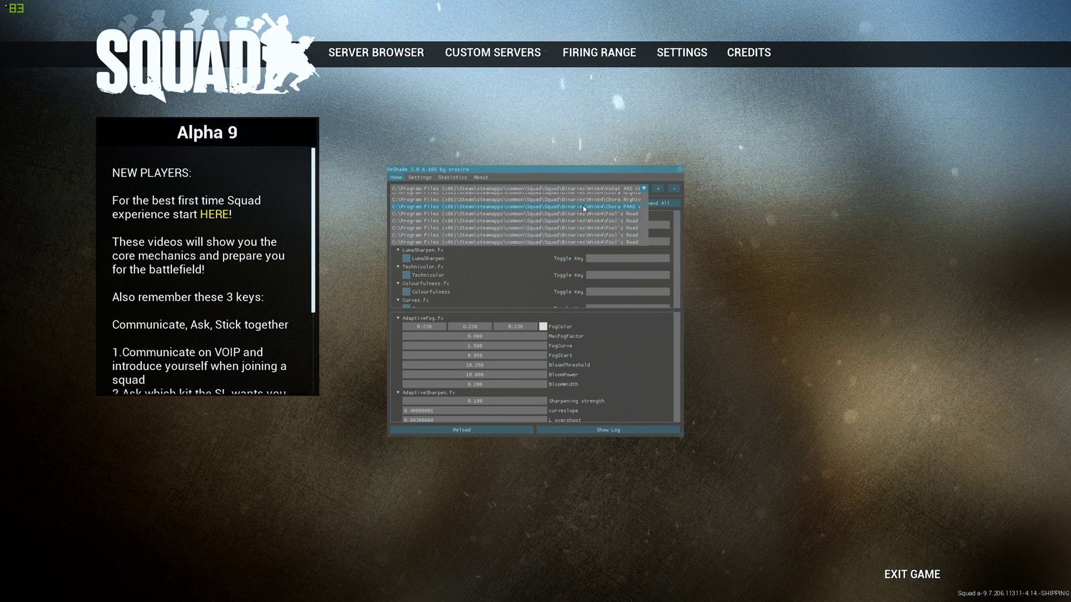
scroll(584, 209, "up", 2)
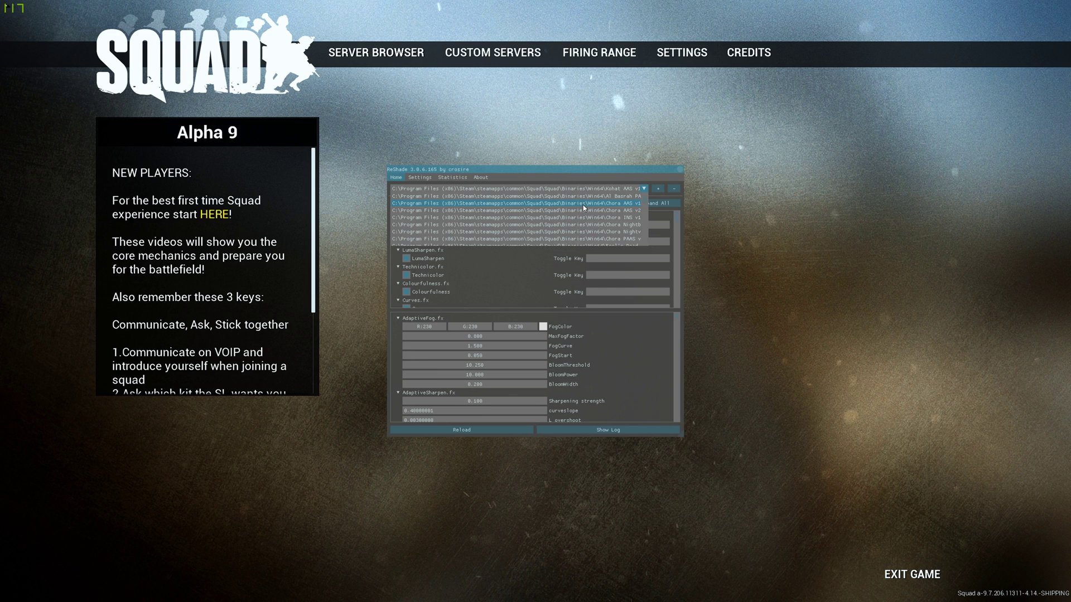
scroll(583, 205, "down", 1)
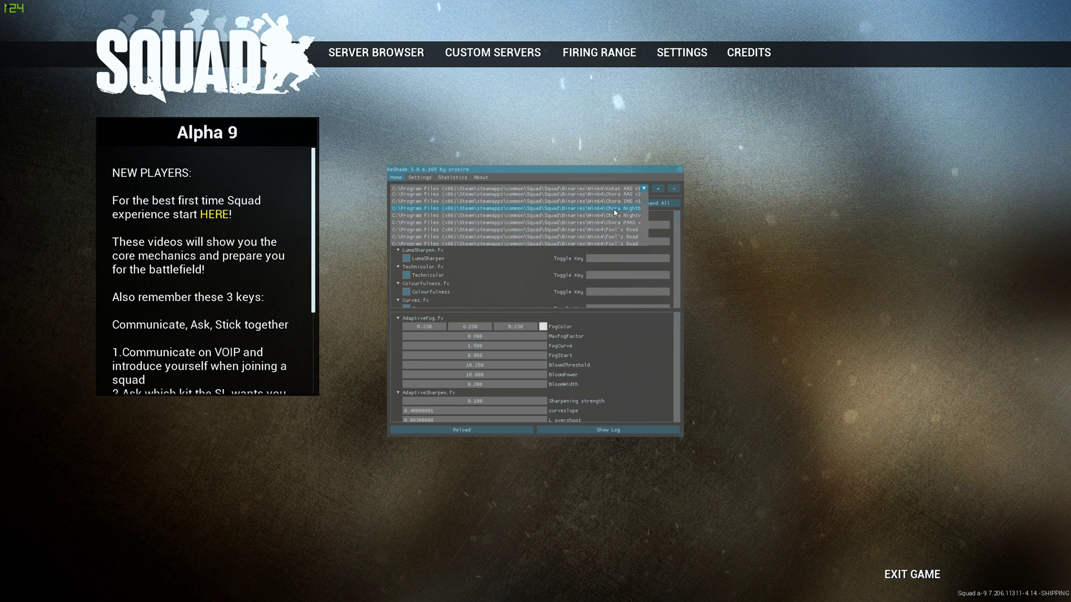
scroll(615, 212, "up", 1)
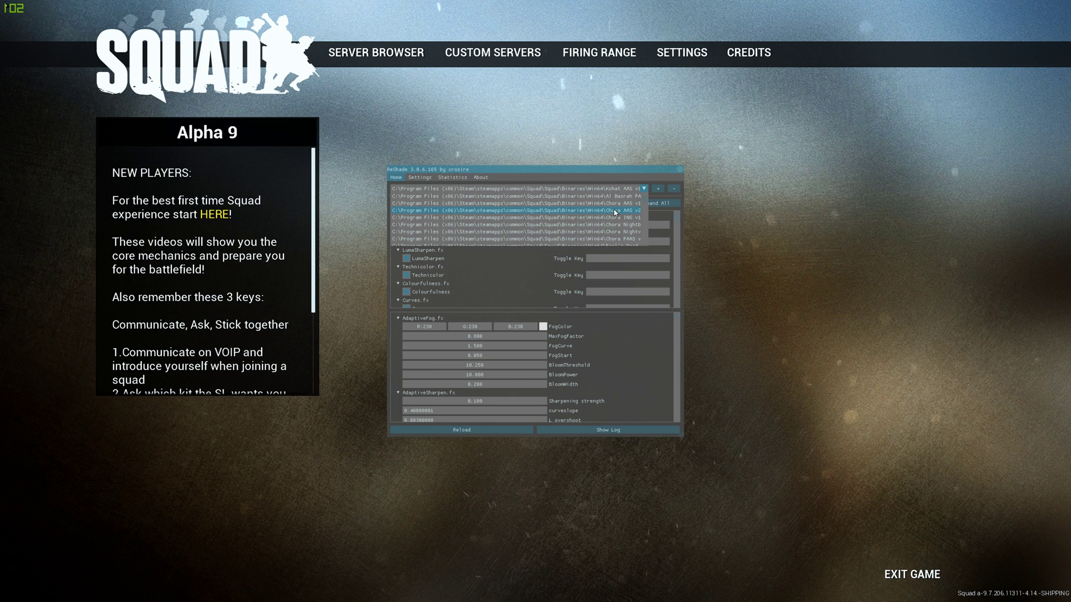
scroll(615, 212, "down", 2)
scroll(615, 213, "down", 2)
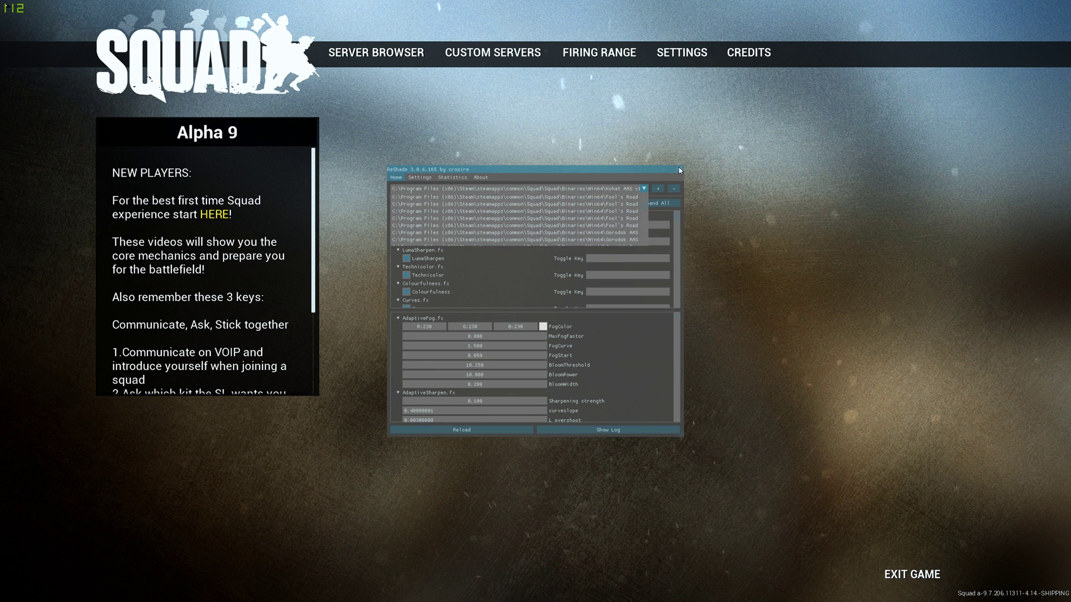
left_click(631, 187)
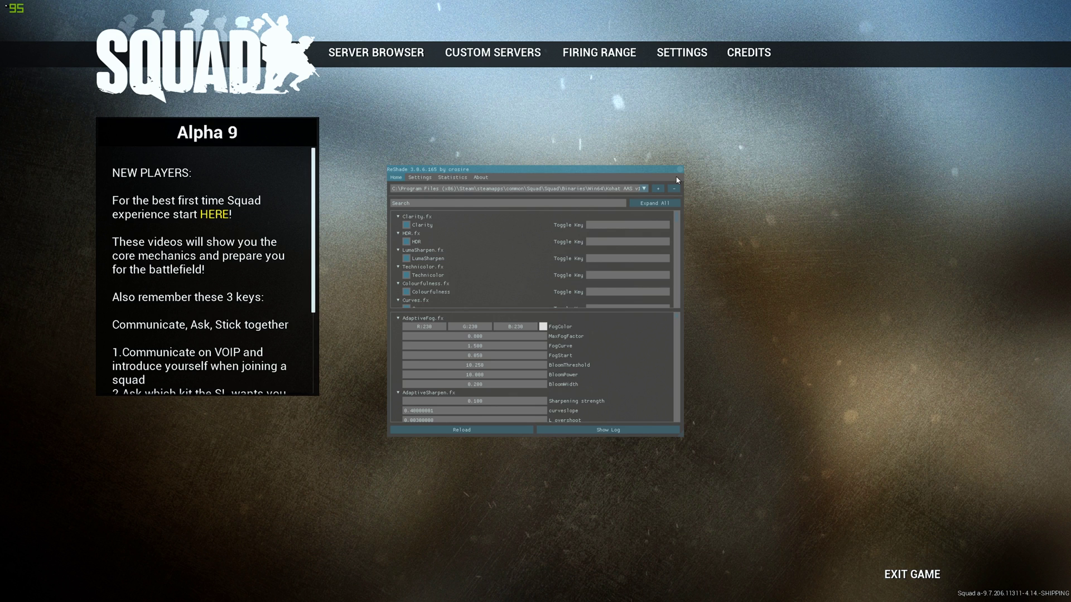
left_click(643, 189)
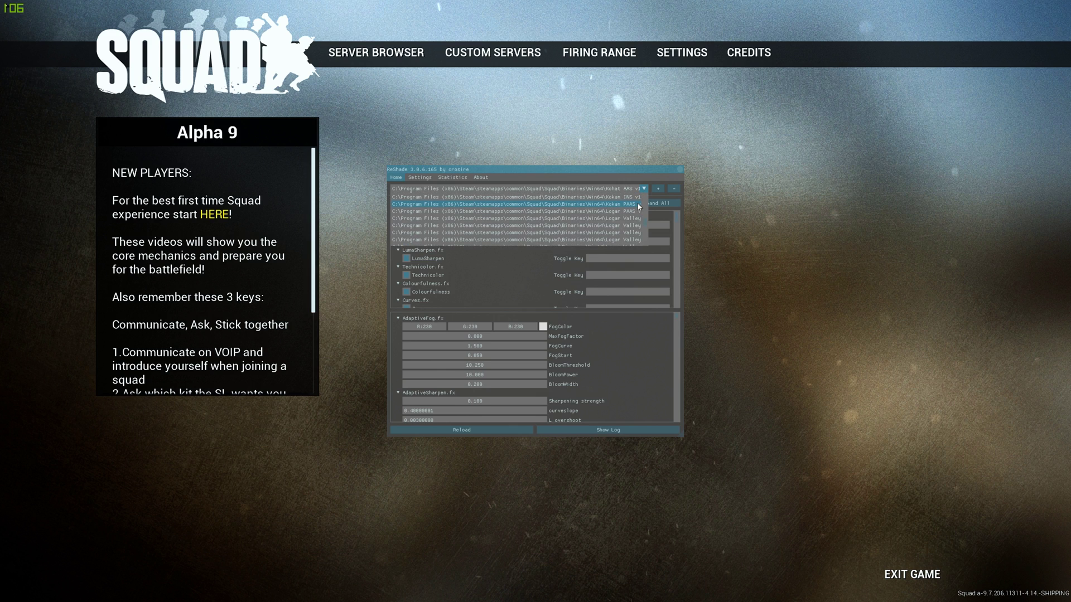